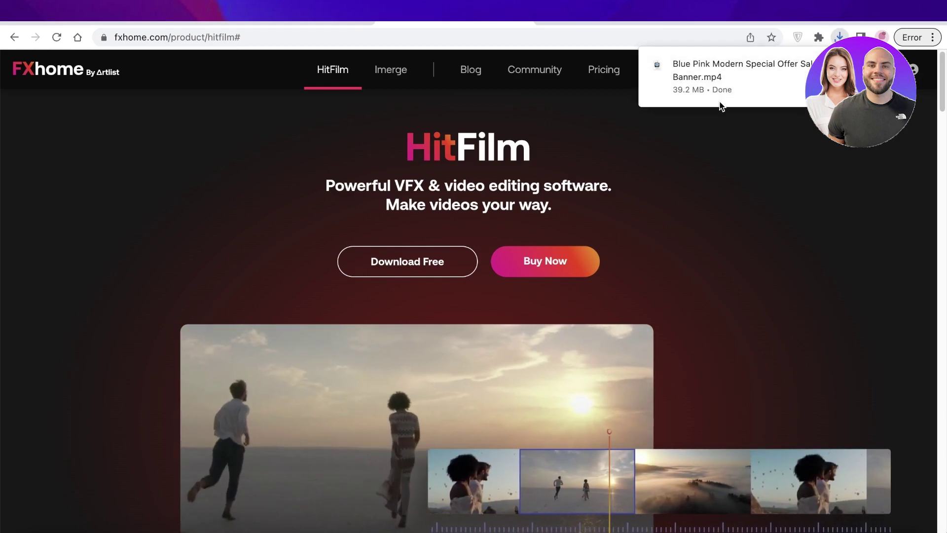
# Reload the HitFilm product page from its nav link
pyautogui.scroll(-6, 698, 167)
pyautogui.scroll(4, 694, 179)
pyautogui.scroll(3, 704, 184)
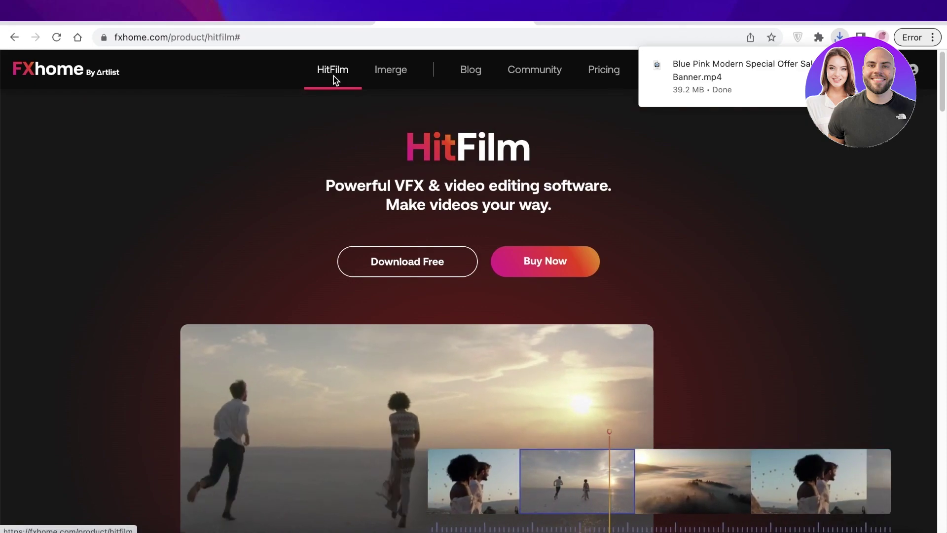
pyautogui.click(333, 77)
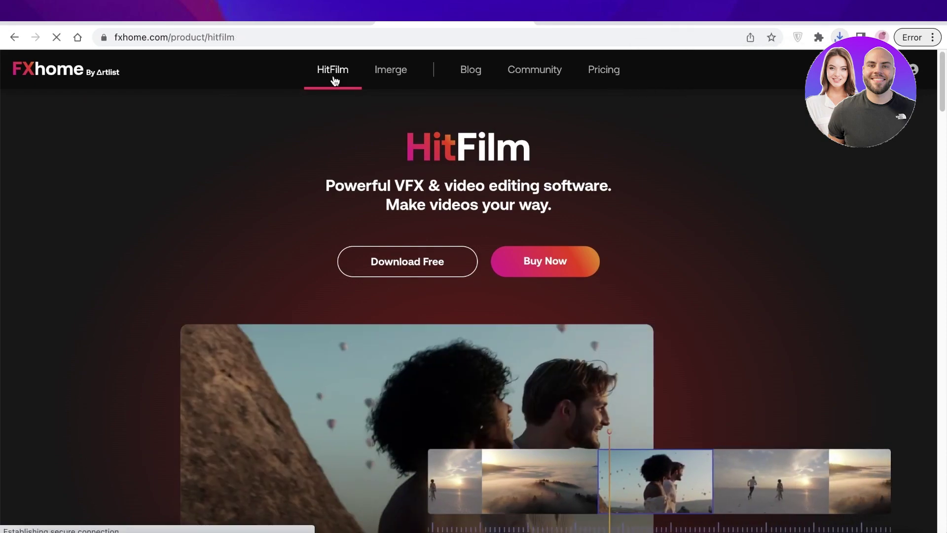
# Scroll through the product page's feature sections down to the footer and back up
pyautogui.scroll(-5, 628, 167)
pyautogui.scroll(5, 757, 187)
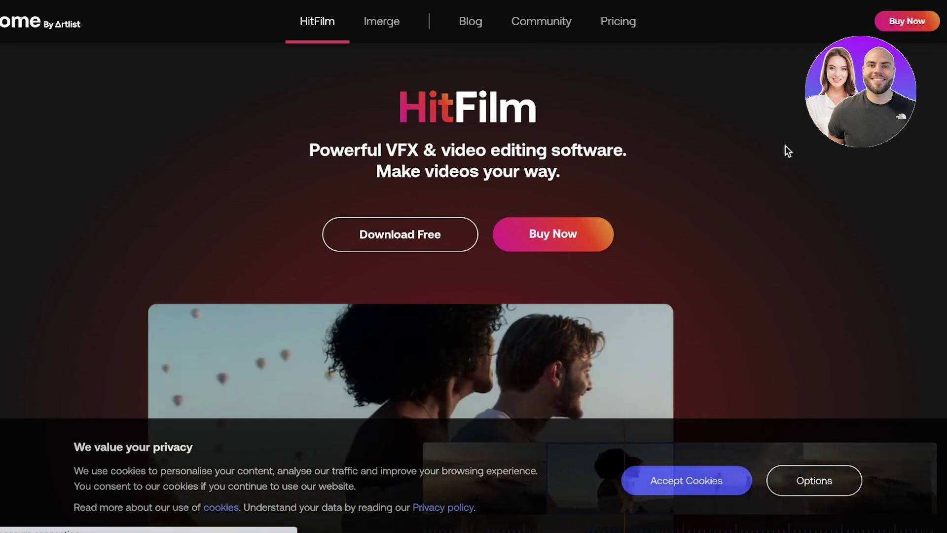
pyautogui.scroll(-5, 785, 146)
pyautogui.scroll(5, 786, 146)
pyautogui.scroll(-8, 785, 146)
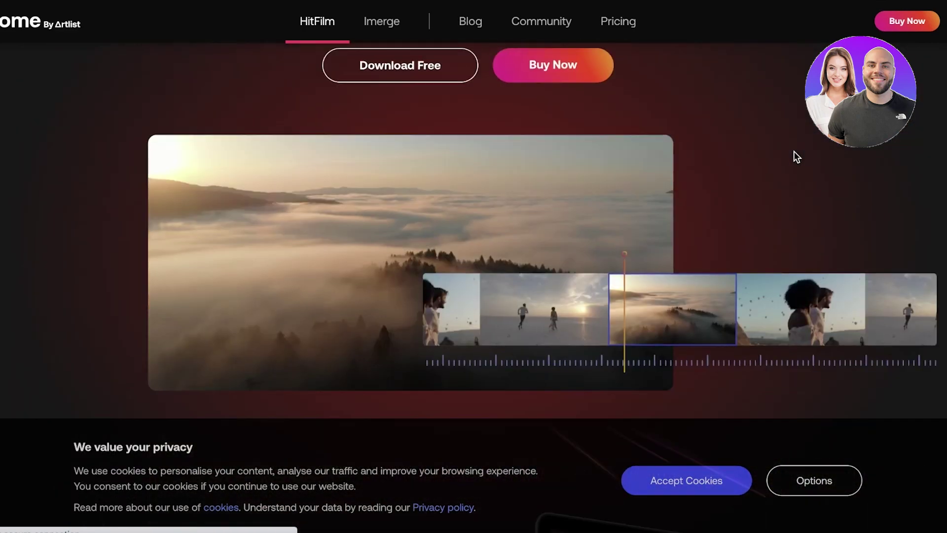
pyautogui.scroll(-2, 808, 165)
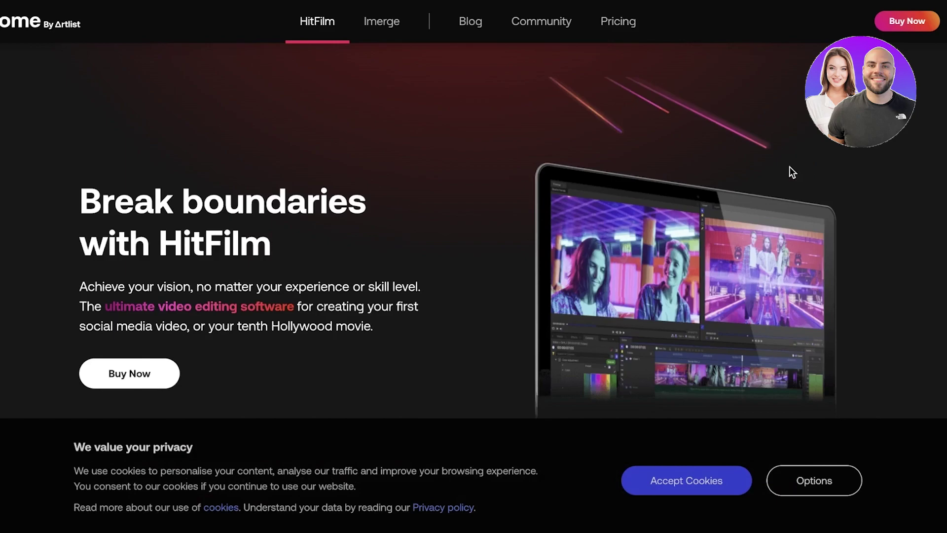
pyautogui.scroll(-1, 789, 170)
pyautogui.scroll(-5, 788, 170)
pyautogui.scroll(3, 788, 178)
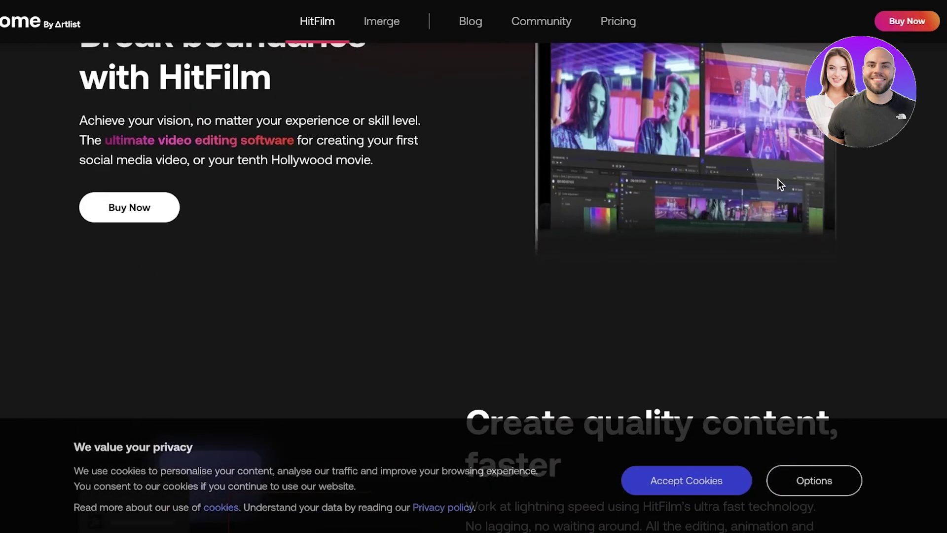
pyautogui.scroll(-2, 775, 179)
pyautogui.scroll(-6, 767, 191)
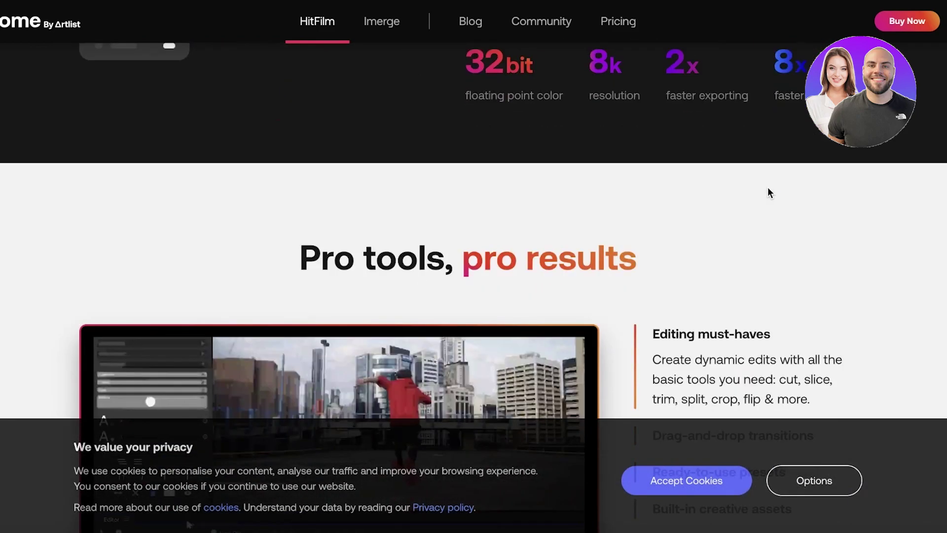
pyautogui.scroll(3, 771, 198)
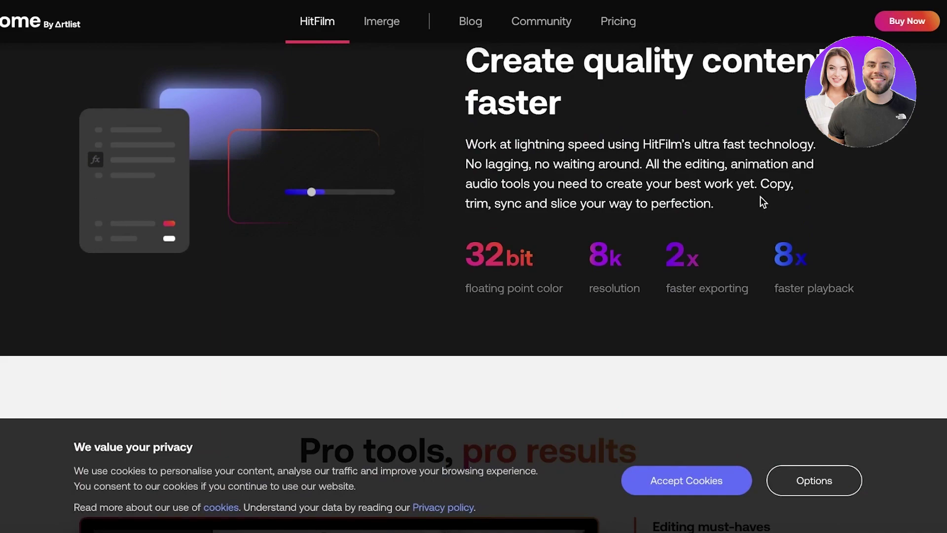
pyautogui.scroll(-1, 761, 196)
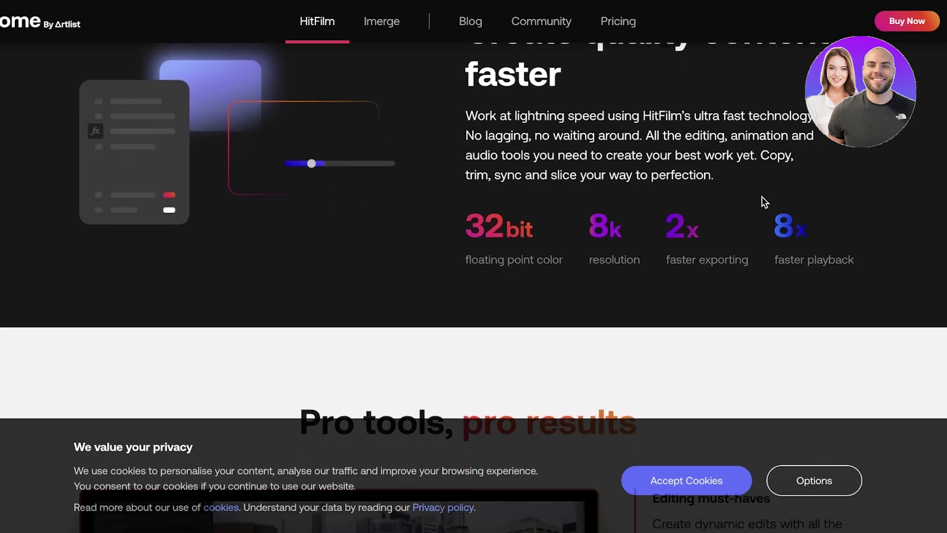
pyautogui.scroll(2, 762, 197)
pyautogui.scroll(-10, 762, 196)
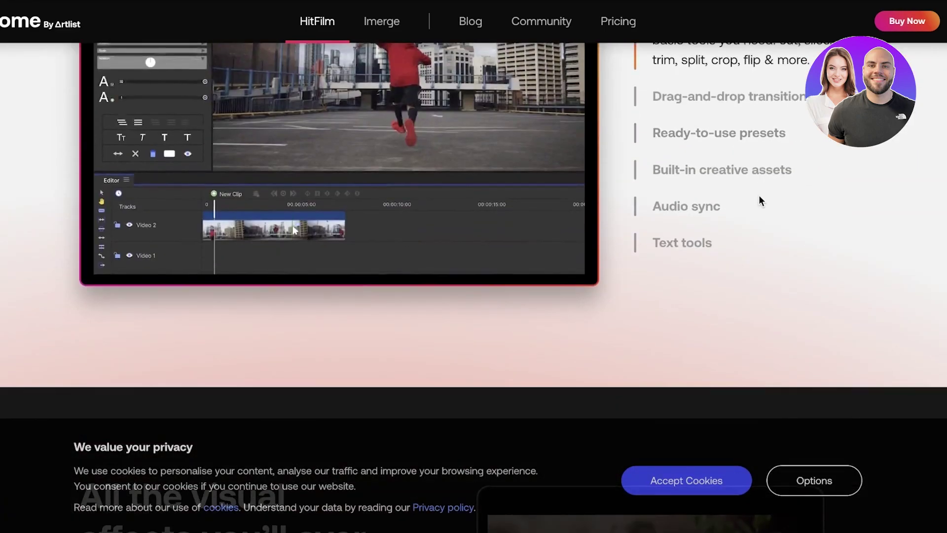
pyautogui.scroll(-5, 759, 195)
pyautogui.scroll(8, 760, 197)
pyautogui.scroll(-8, 760, 210)
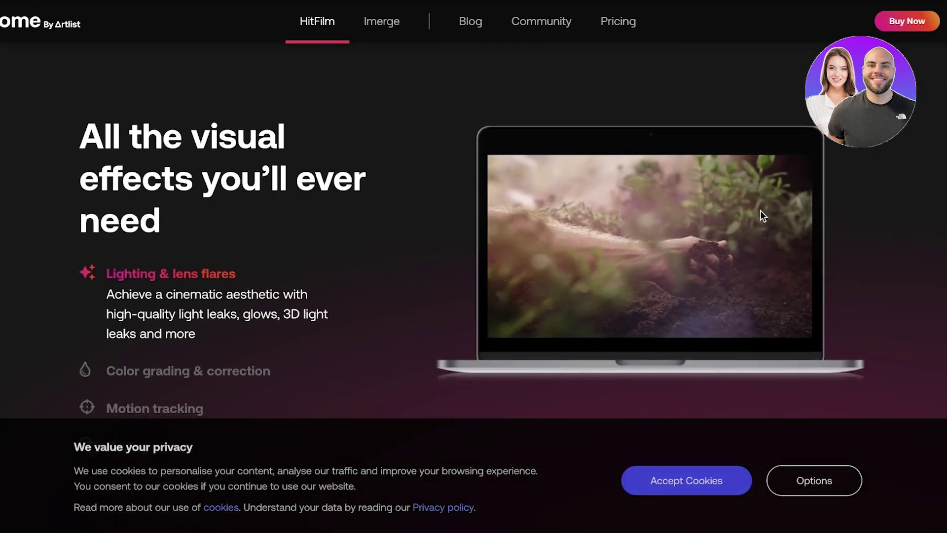
pyautogui.scroll(-7, 760, 210)
pyautogui.scroll(-4, 762, 210)
pyautogui.scroll(-3, 762, 211)
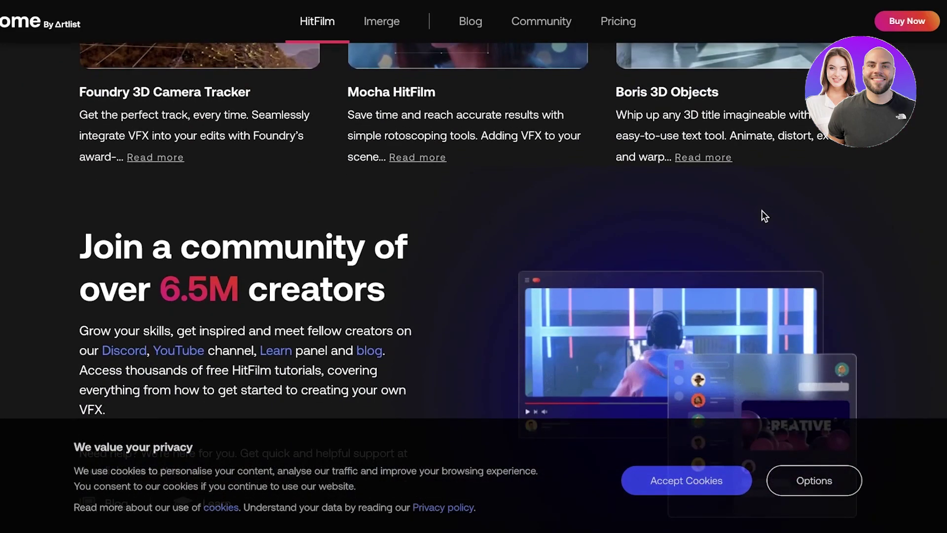
pyautogui.scroll(-5, 762, 210)
pyautogui.scroll(10, 762, 211)
pyautogui.scroll(5, 763, 208)
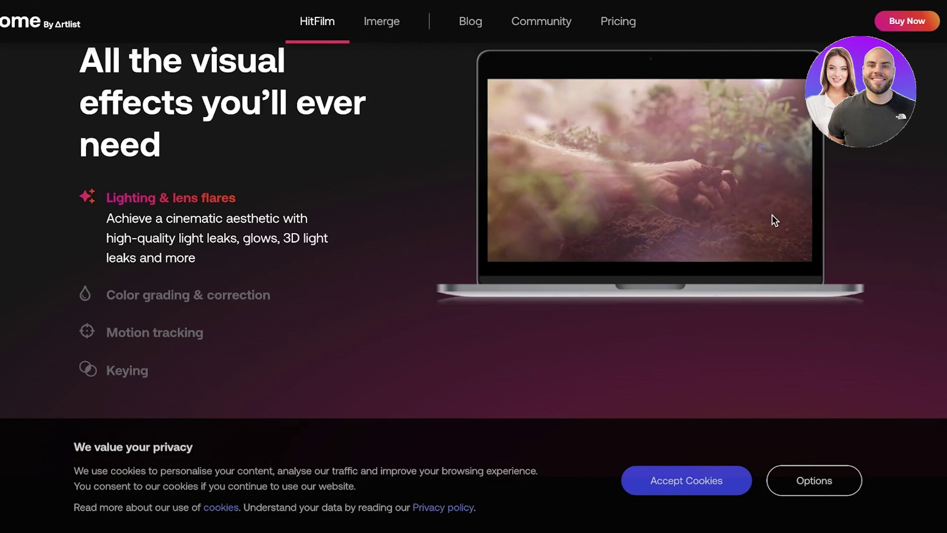
pyautogui.scroll(-8, 773, 225)
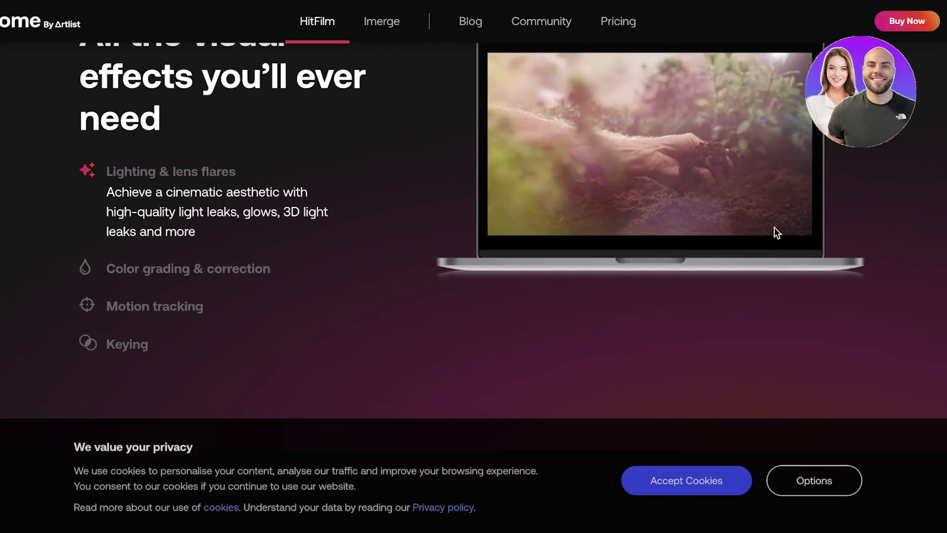
pyautogui.scroll(-6, 790, 225)
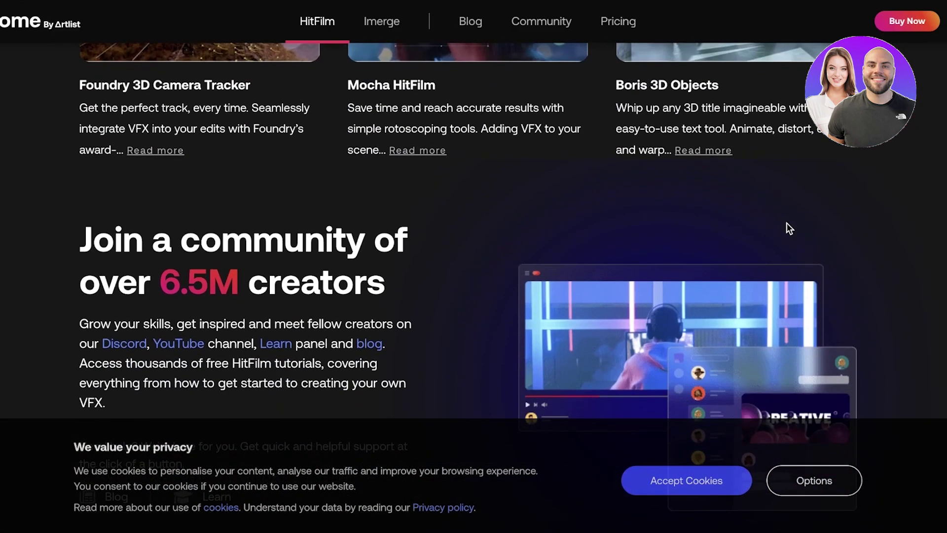
pyautogui.scroll(-5, 783, 230)
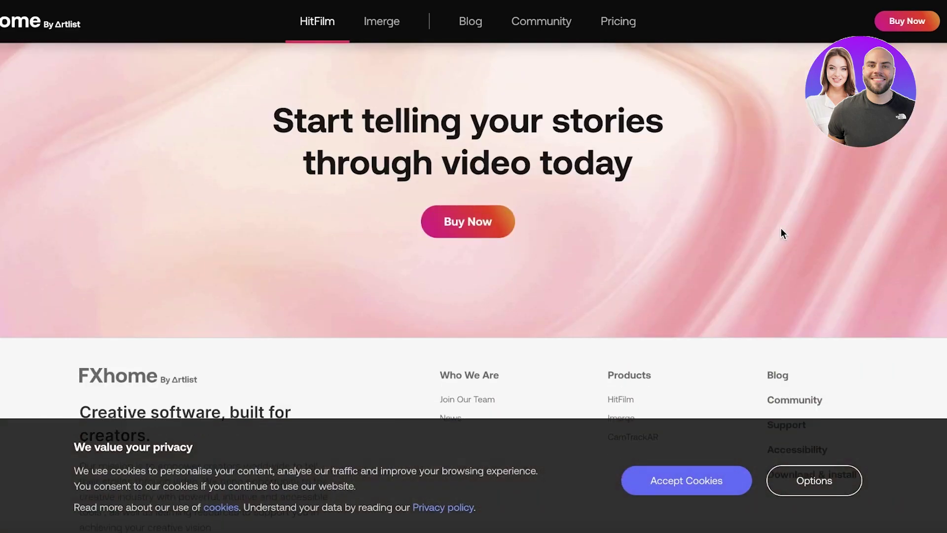
pyautogui.scroll(-2, 781, 234)
pyautogui.scroll(20, 802, 217)
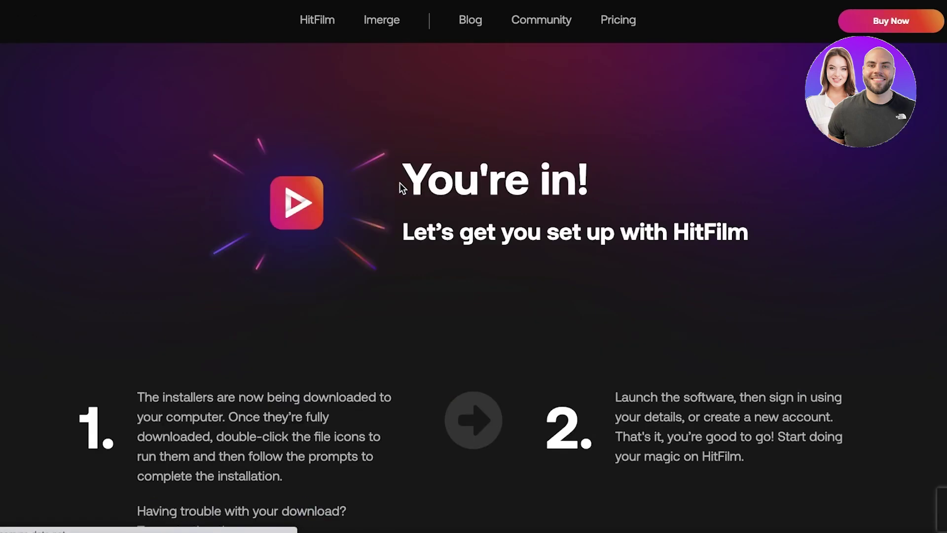
# Cancel the HitFilm_2023.1.pkg download from Chrome's Downloads list, then return to the page top
pyautogui.scroll(-5, 402, 186)
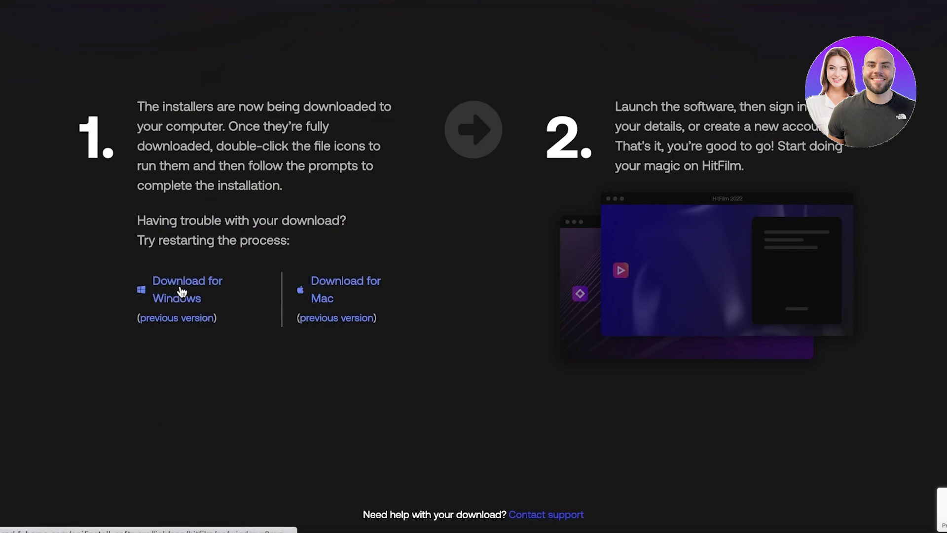
pyautogui.click(833, 8)
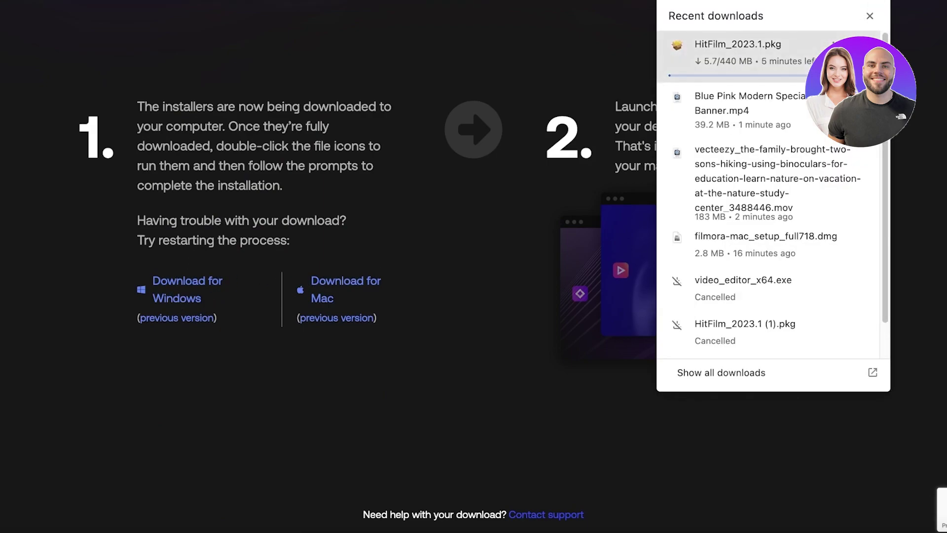
pyautogui.click(868, 52)
pyautogui.click(871, 6)
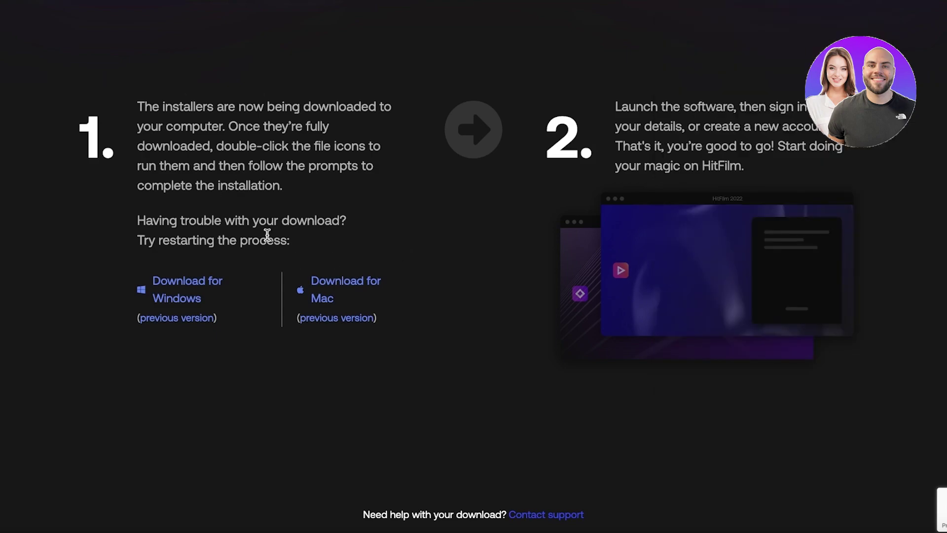
pyautogui.scroll(6, 267, 235)
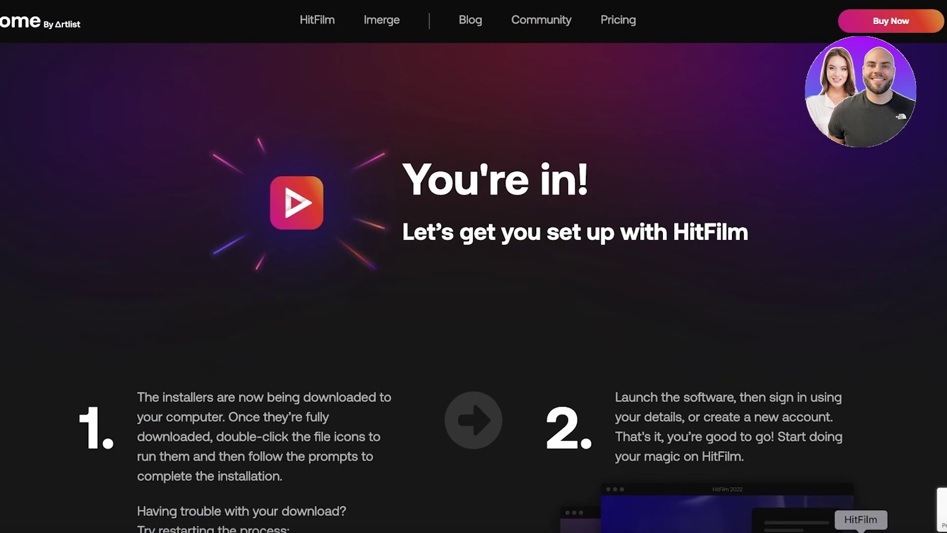
# Switch to HitFilm, view the 1080p Full HD @ 25 fps New Project Settings, and close them
pyautogui.click(861, 531)
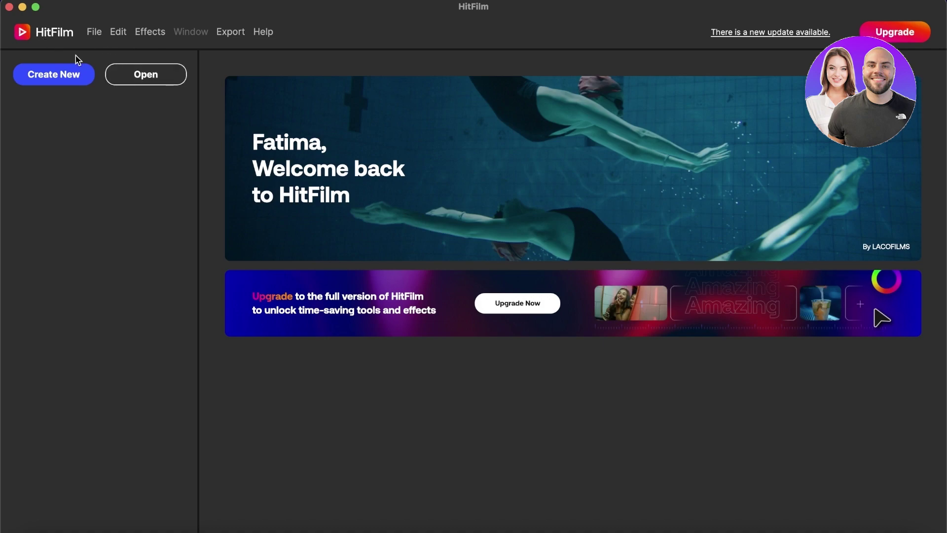
pyautogui.click(81, 77)
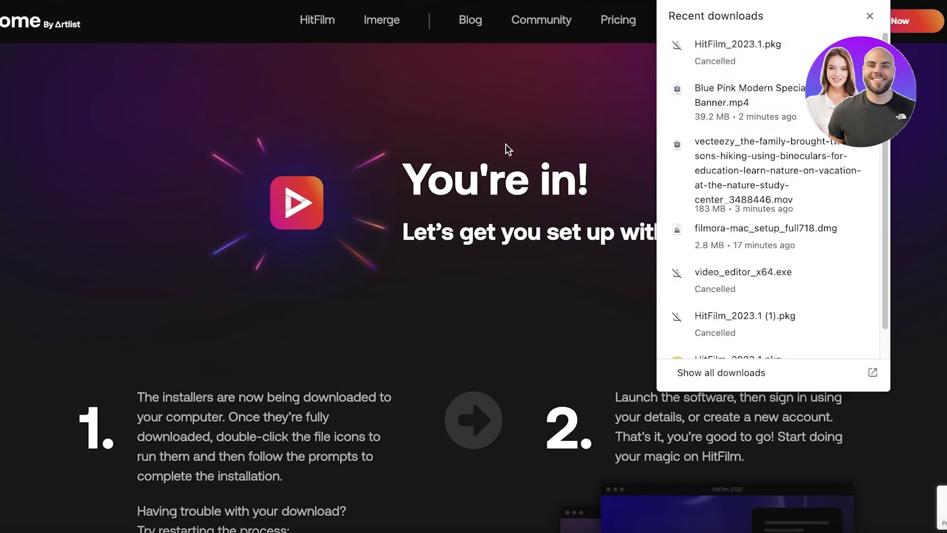
pyautogui.click(553, 154)
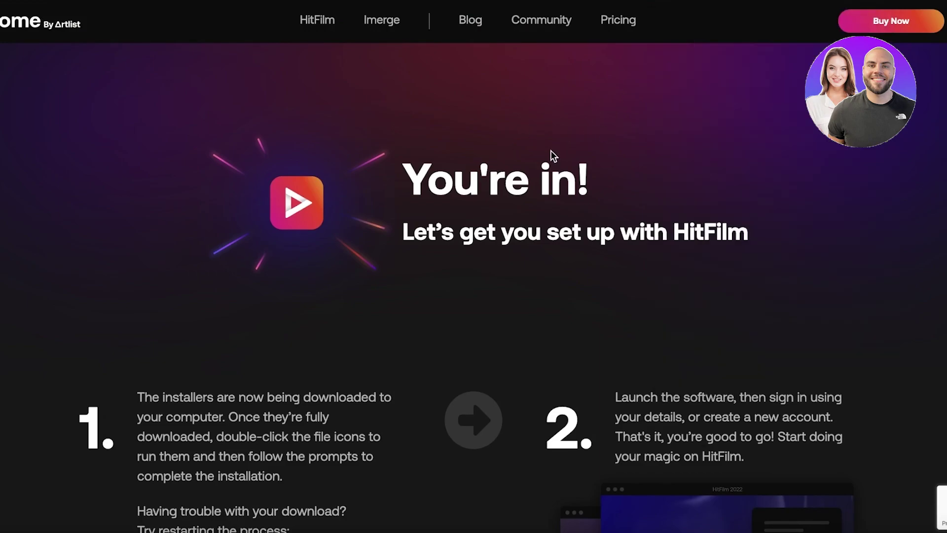
pyautogui.scroll(-6, 776, 148)
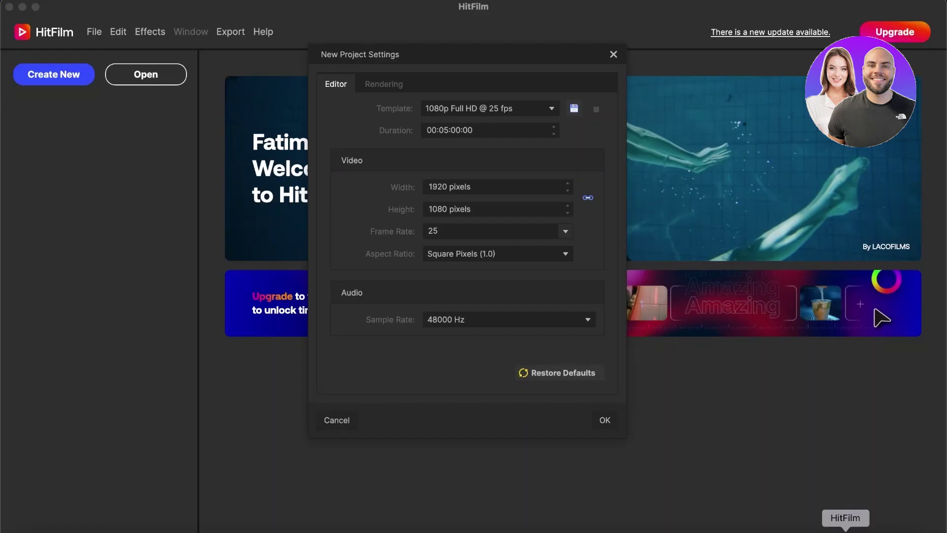
# Create a new project with the default 1080p Full HD @ 25 fps template
pyautogui.click(614, 55)
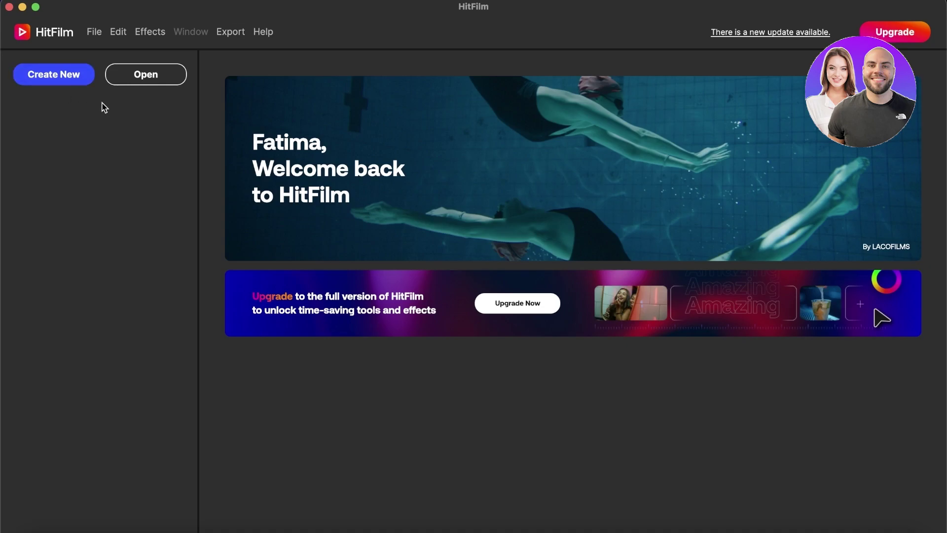
pyautogui.click(70, 83)
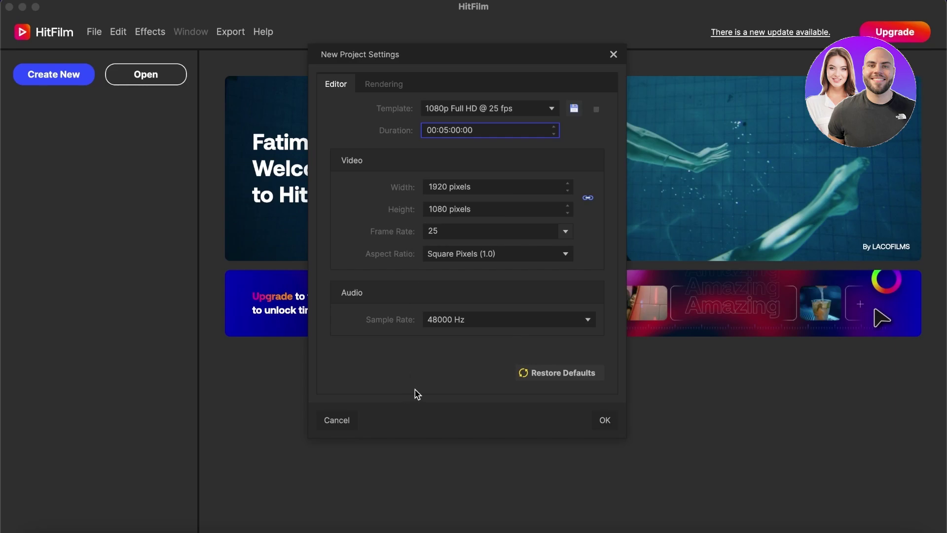
pyautogui.click(605, 420)
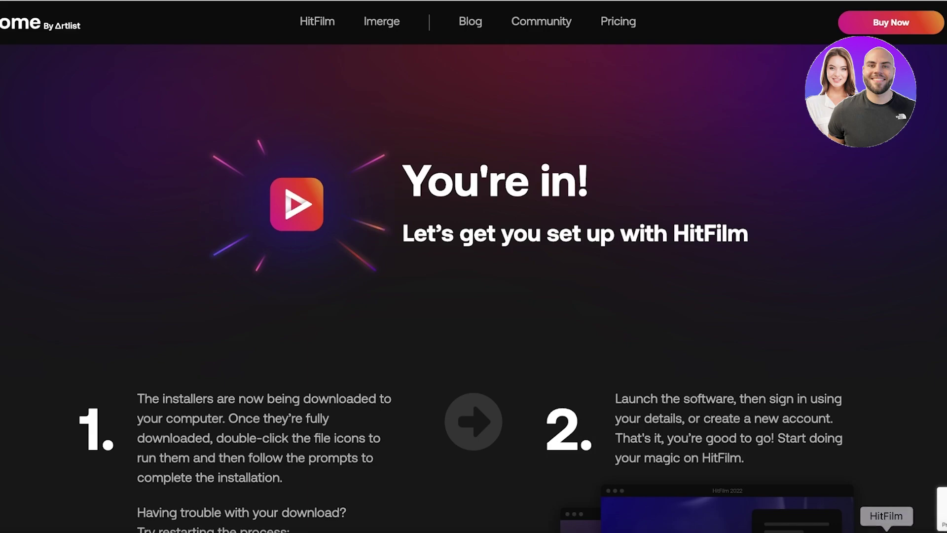
# Leave the download page and relaunch HitFilm from the Dock
pyautogui.scroll(-4, 681, 201)
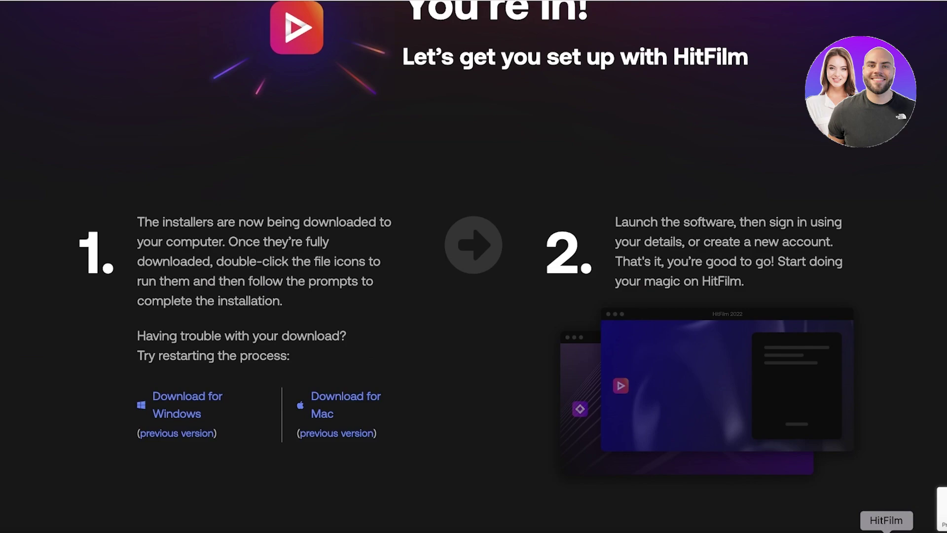
pyautogui.click(887, 532)
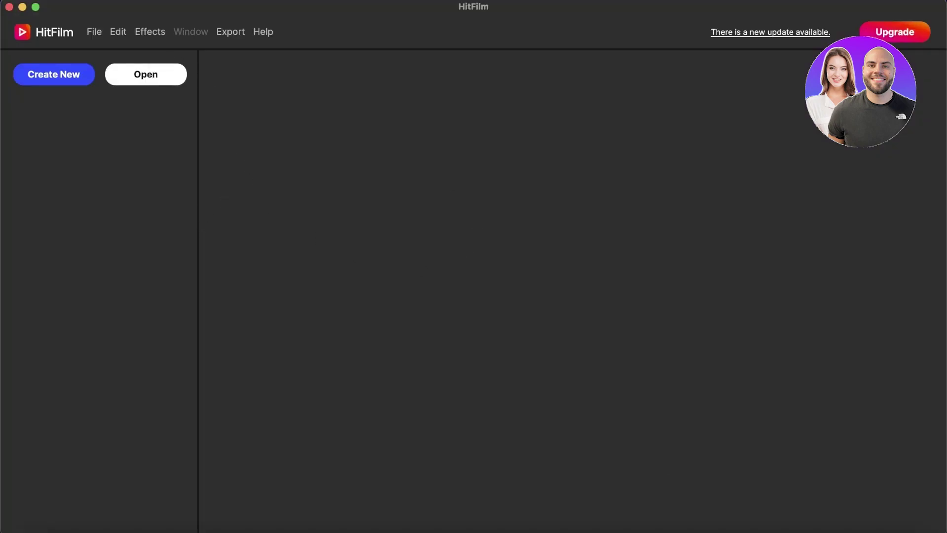
# Browse Downloads for a project, cancel, then create a 1080p Full HD 25 fps project
pyautogui.click(146, 74)
pyautogui.click(254, 177)
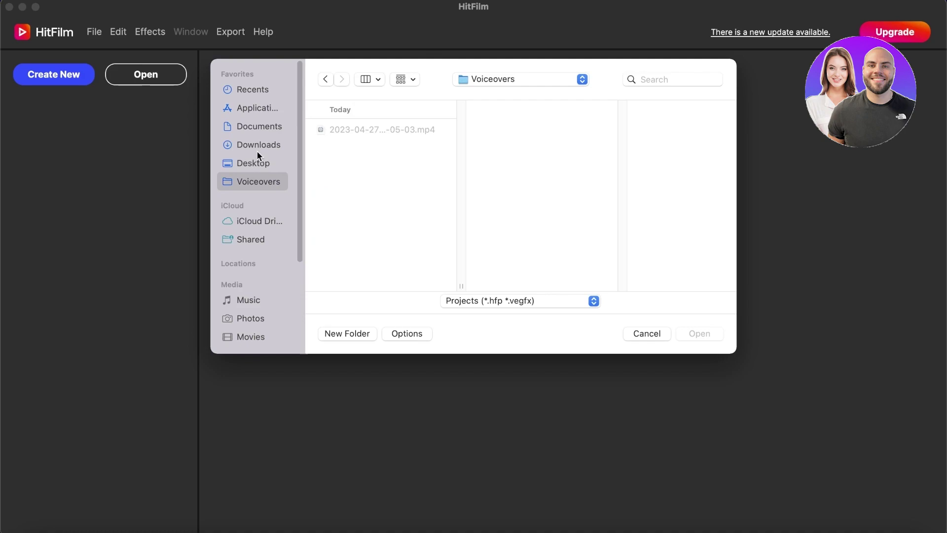
pyautogui.click(257, 146)
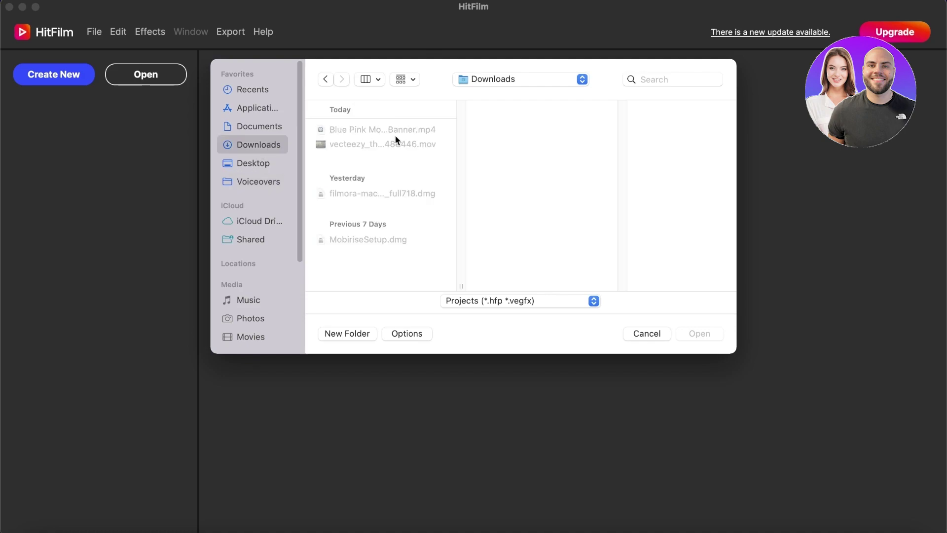
pyautogui.click(659, 335)
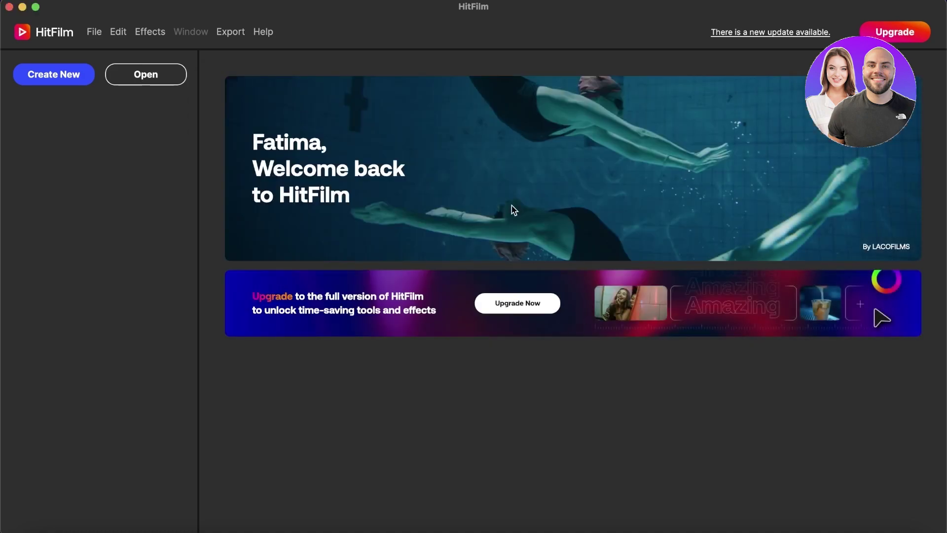
pyautogui.click(78, 72)
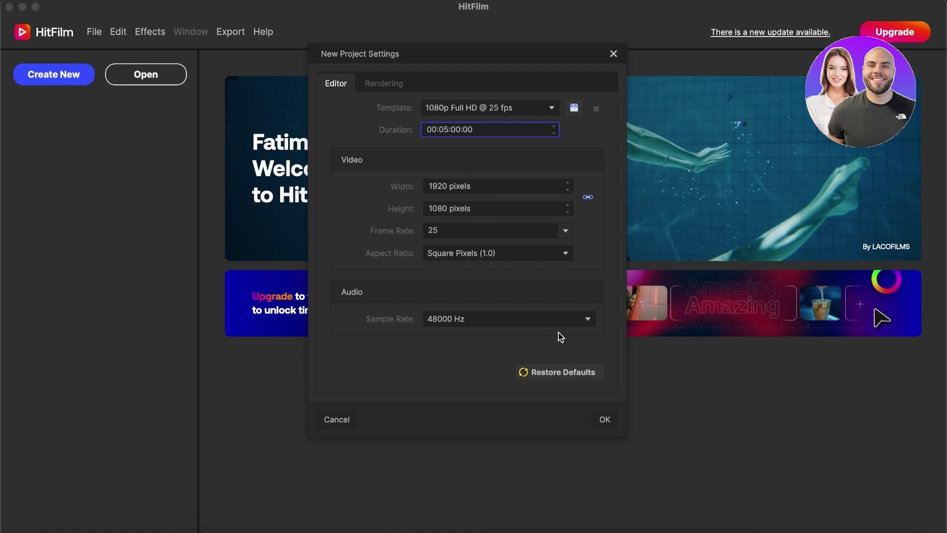
pyautogui.click(604, 421)
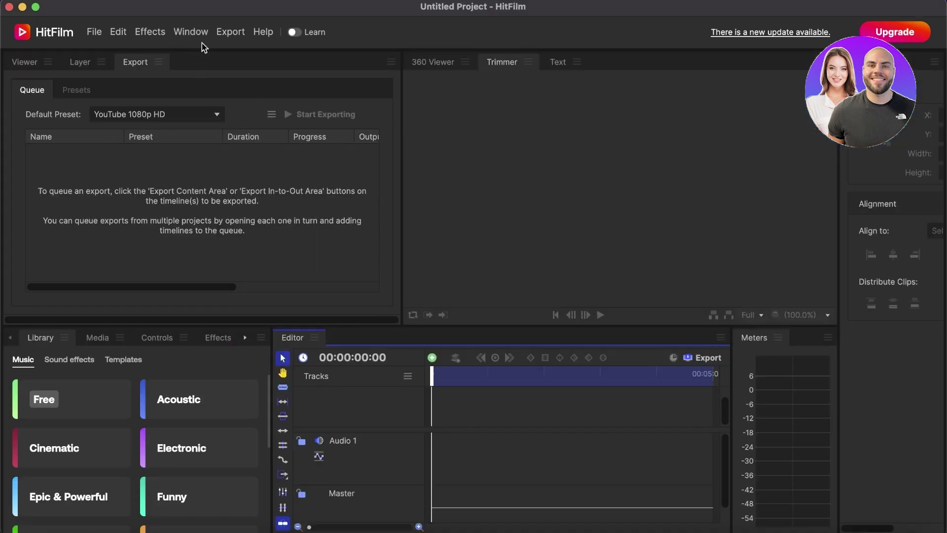
# Look through the File, Edit, Window, Export and Help menus
pyautogui.click(87, 33)
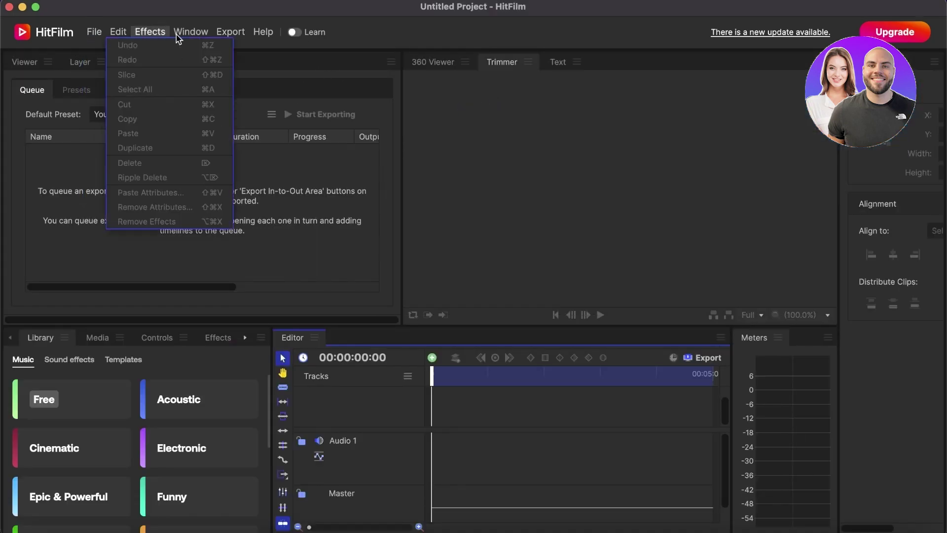
pyautogui.moveTo(187, 26)
pyautogui.moveTo(118, 34)
pyautogui.moveTo(222, 39)
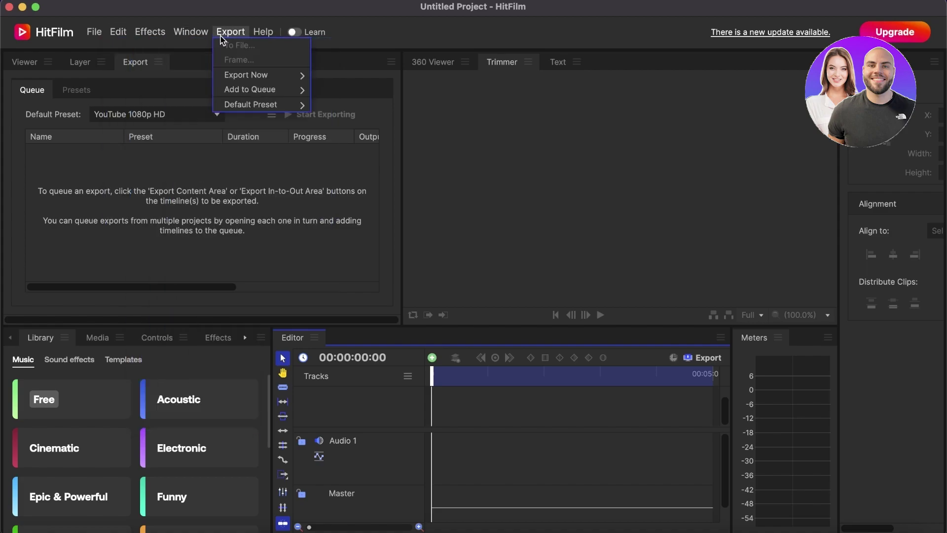
pyautogui.moveTo(260, 34)
pyautogui.click(31, 68)
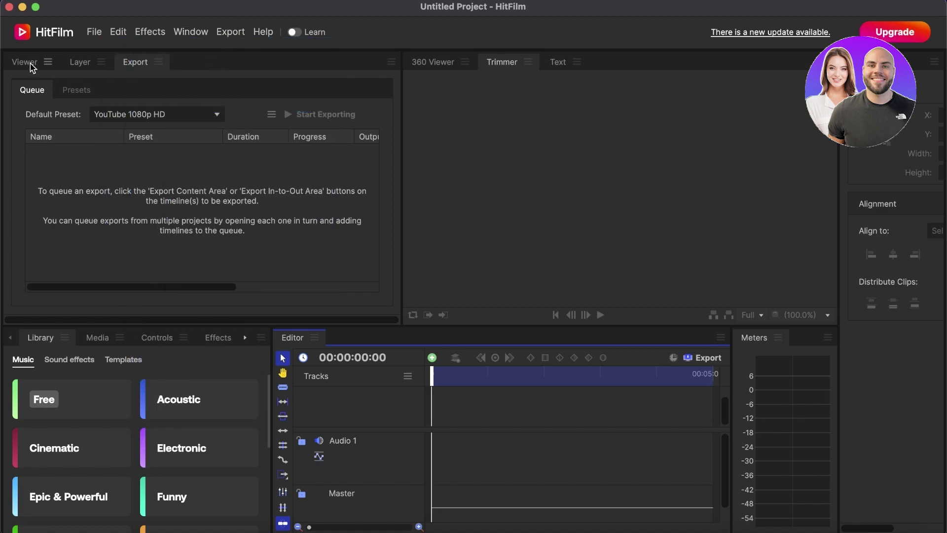
# Check the Layer and Export panels and viewer options, then show the library's Templates
pyautogui.click(76, 65)
pyautogui.click(118, 63)
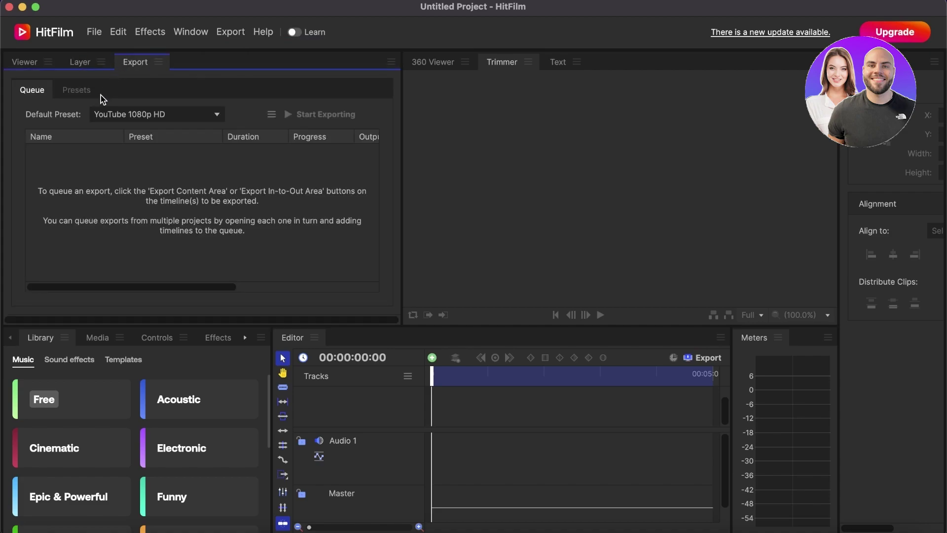
pyautogui.click(48, 62)
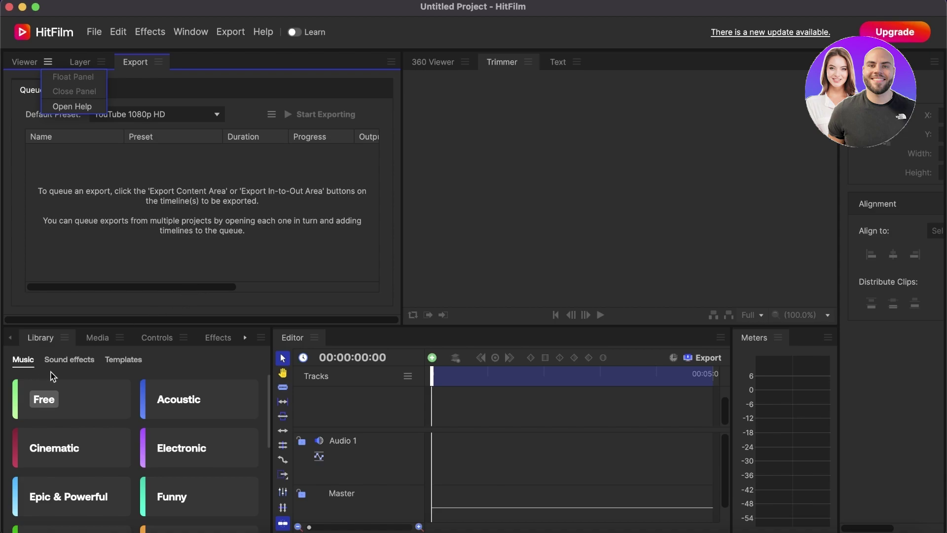
pyautogui.click(111, 359)
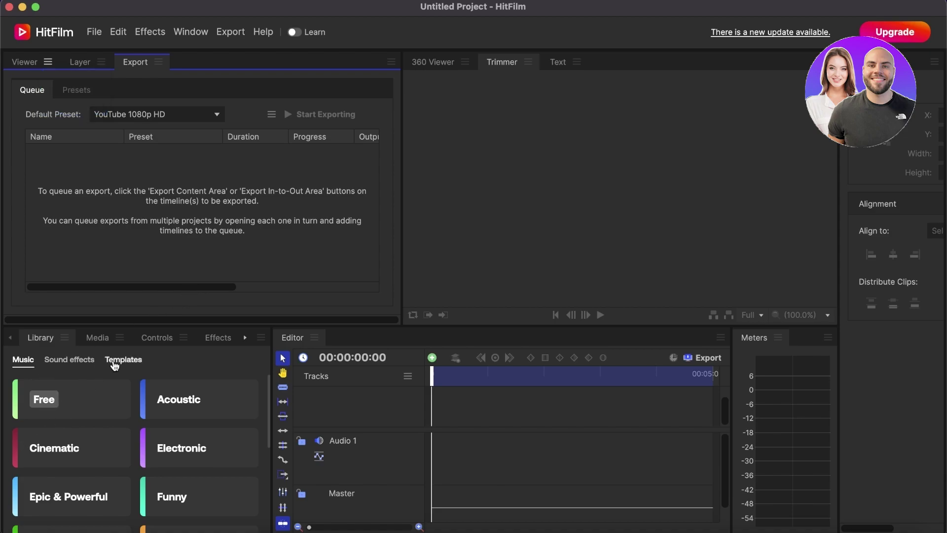
pyautogui.click(115, 360)
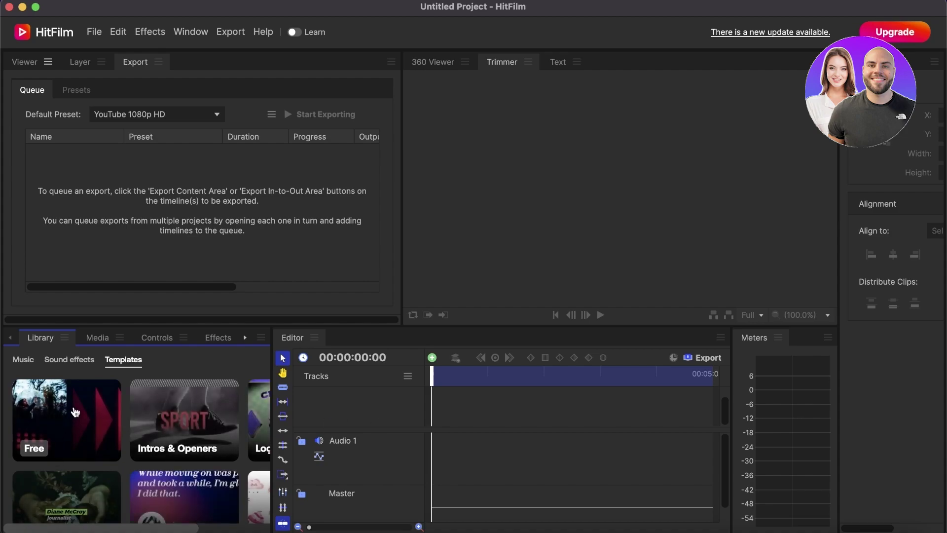
pyautogui.scroll(-5, 66, 430)
# Import Blue Pink Modern Special Offer Sale Banner.mp4 from Downloads into the project media
pyautogui.click(97, 339)
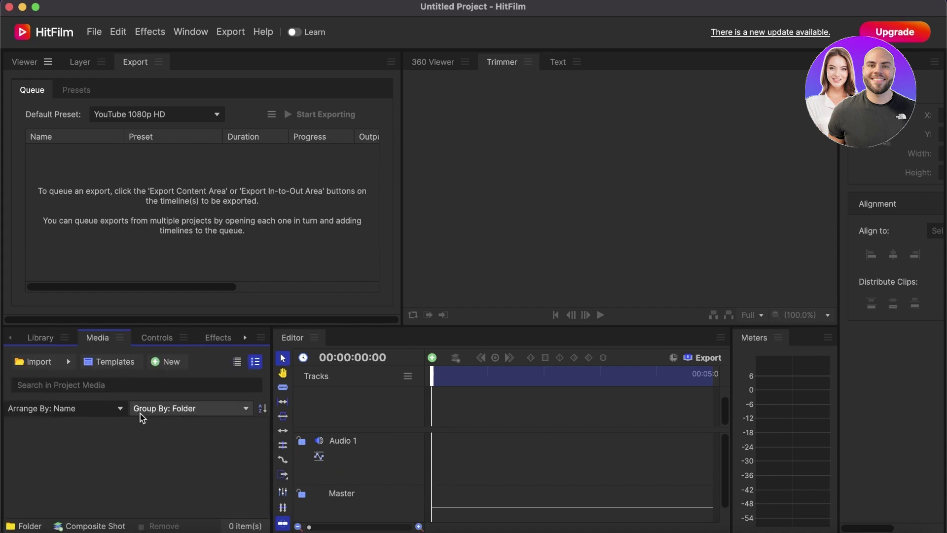
pyautogui.click(53, 363)
pyautogui.click(54, 363)
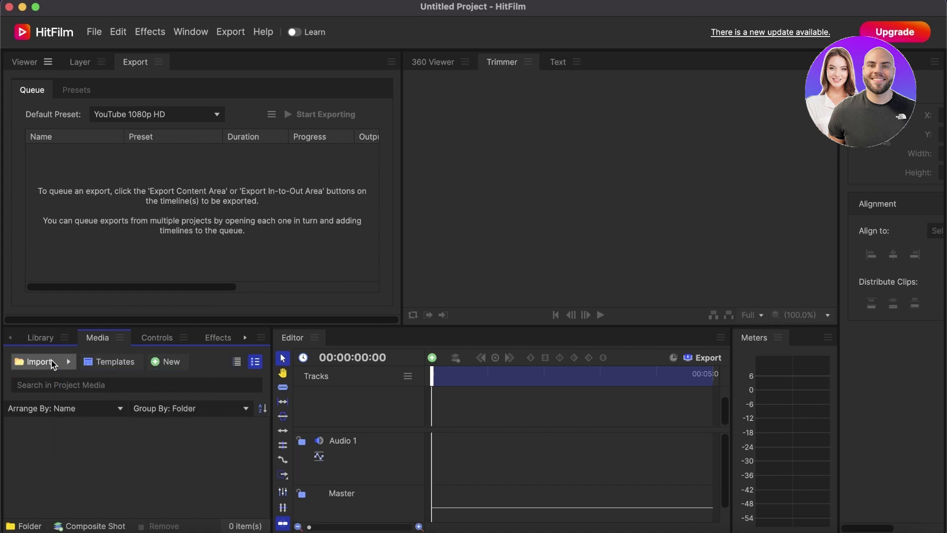
pyautogui.click(55, 365)
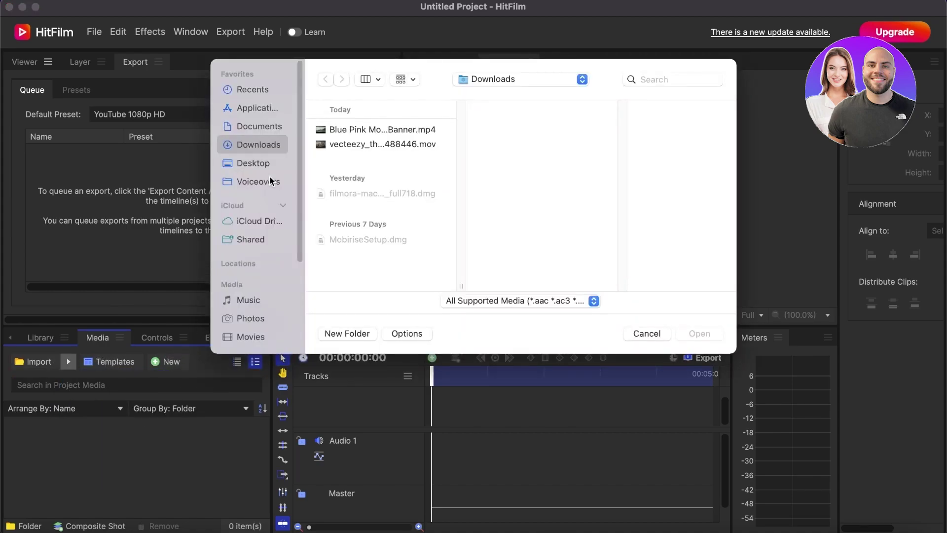
pyautogui.click(251, 131)
pyautogui.click(250, 143)
pyautogui.click(388, 130)
pyautogui.click(700, 334)
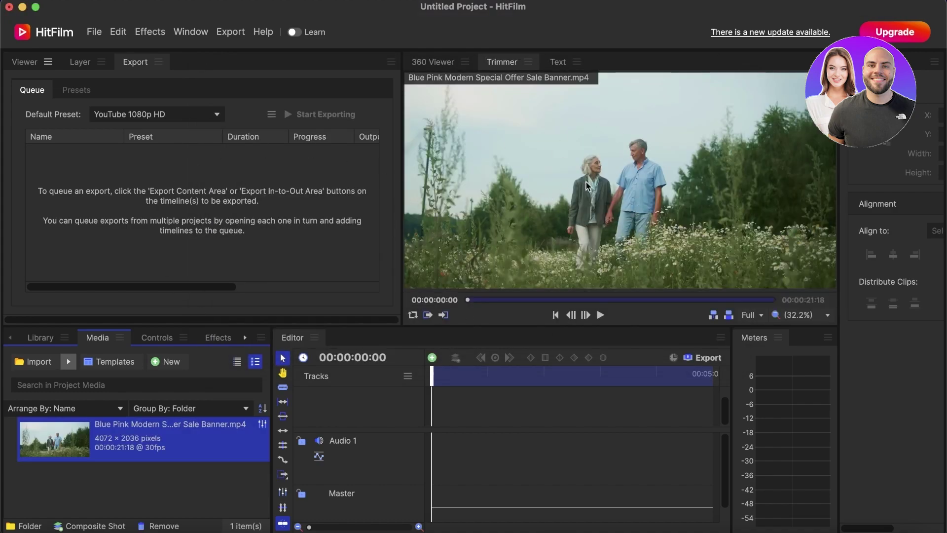
# Preview the clip's opening seconds in the Trimmer with the sound muted
pyautogui.click(600, 316)
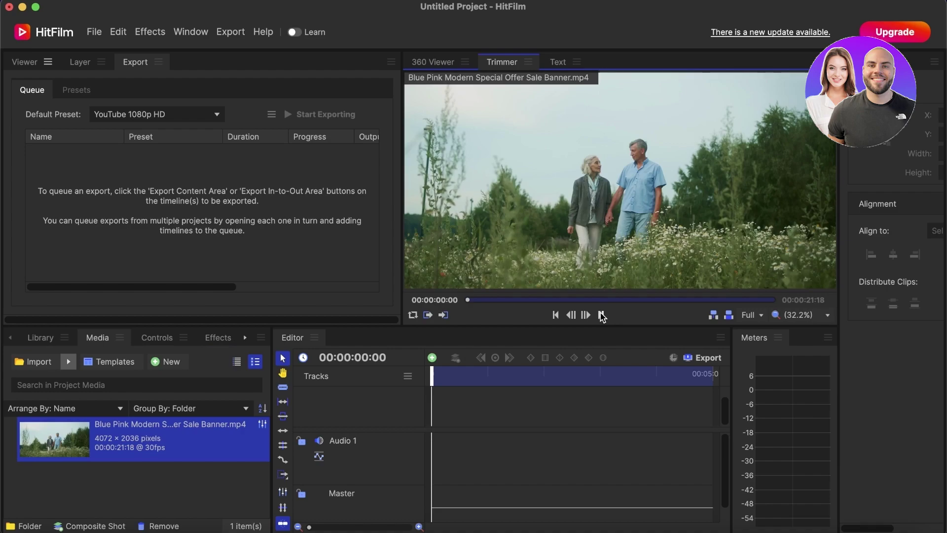
pyautogui.press('XF86AudioMute')
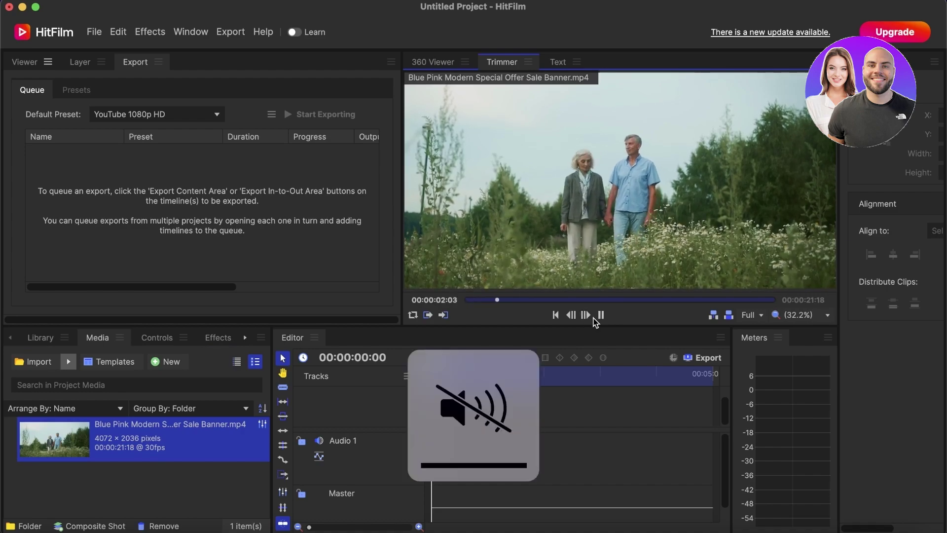
pyautogui.click(600, 315)
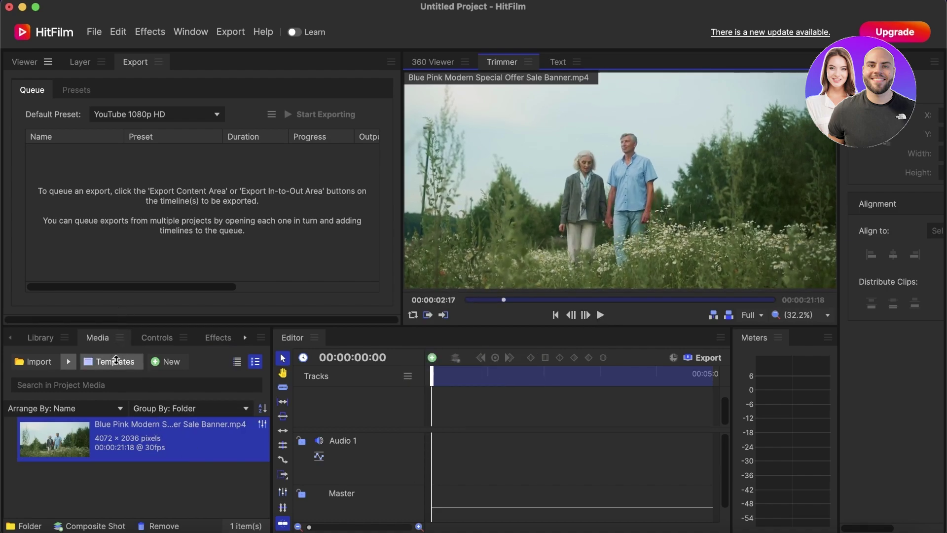
# Import the Super Simple template from the Installed Templates list into the media
pyautogui.click(115, 364)
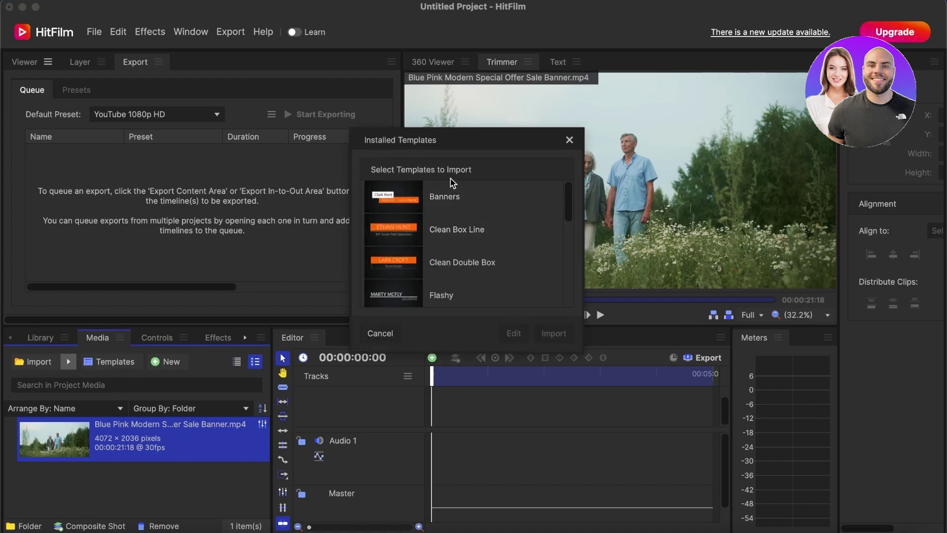
pyautogui.scroll(-10, 452, 207)
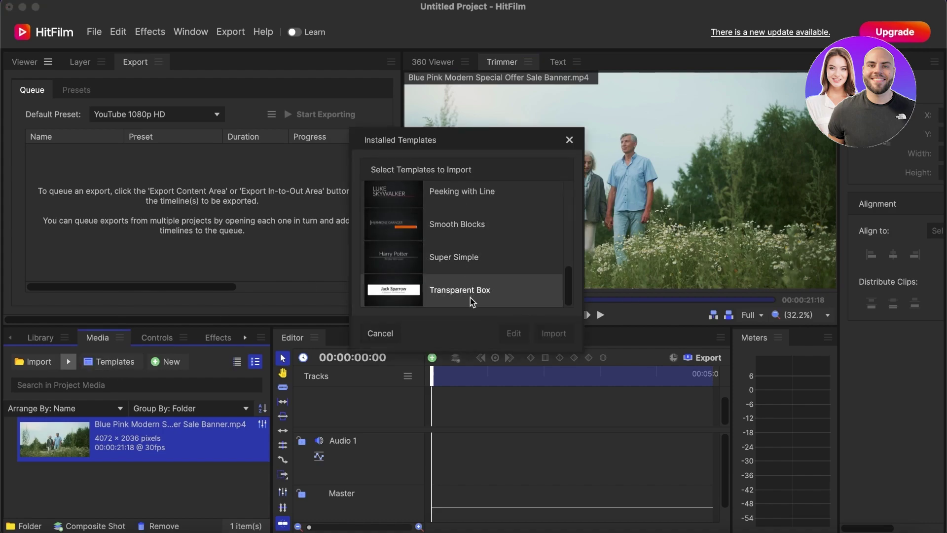
pyautogui.scroll(10, 466, 267)
pyautogui.scroll(-10, 481, 256)
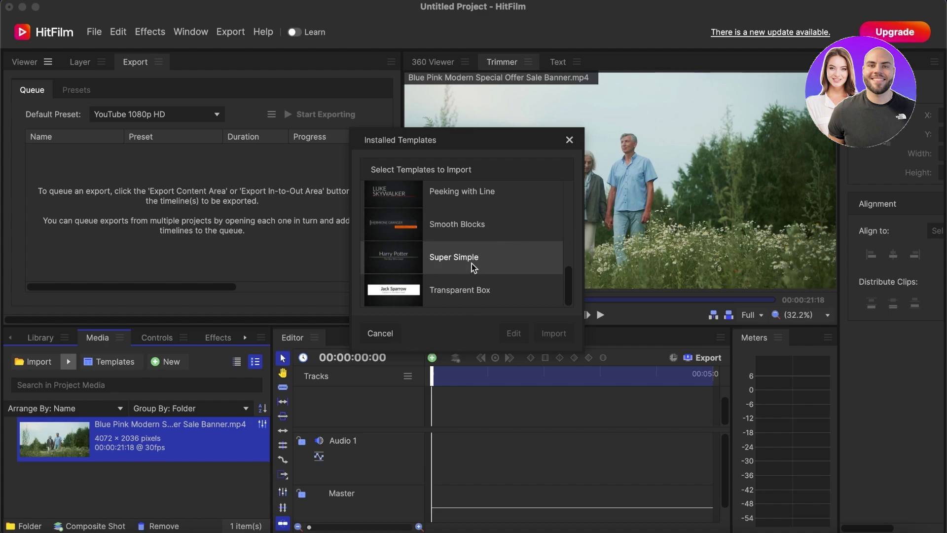
pyautogui.click(471, 264)
pyautogui.click(554, 333)
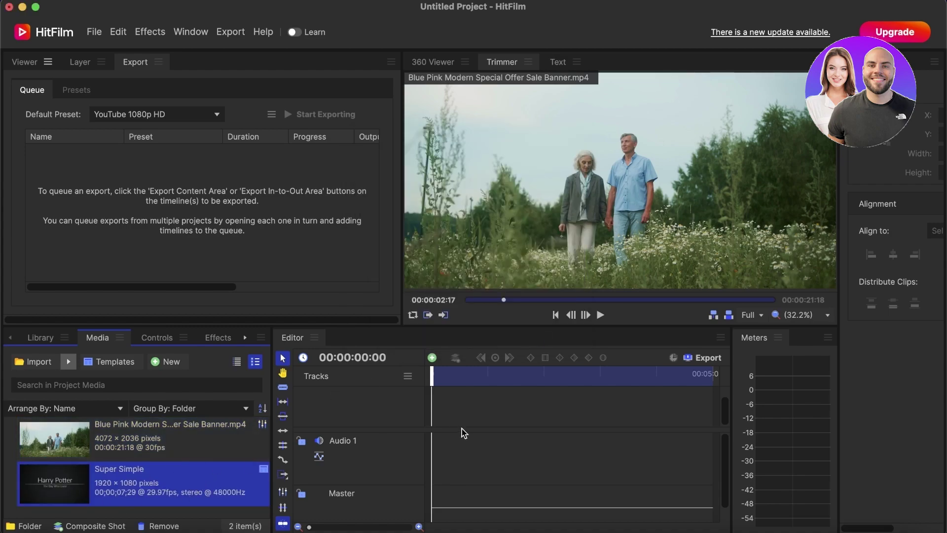
# Add Super Simple to the timeline, matching the sequence settings to the clip
pyautogui.moveTo(464, 433); pyautogui.dragTo(445, 402)
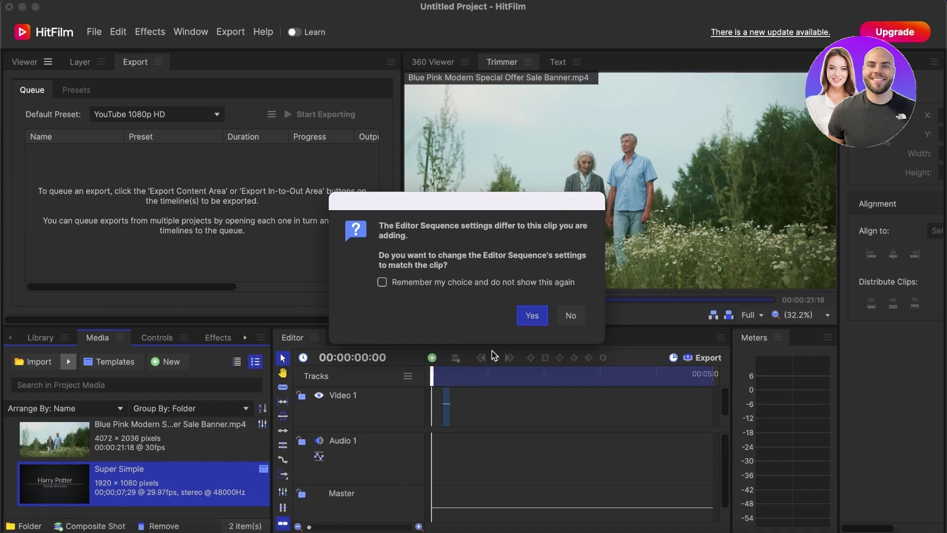
pyautogui.click(537, 317)
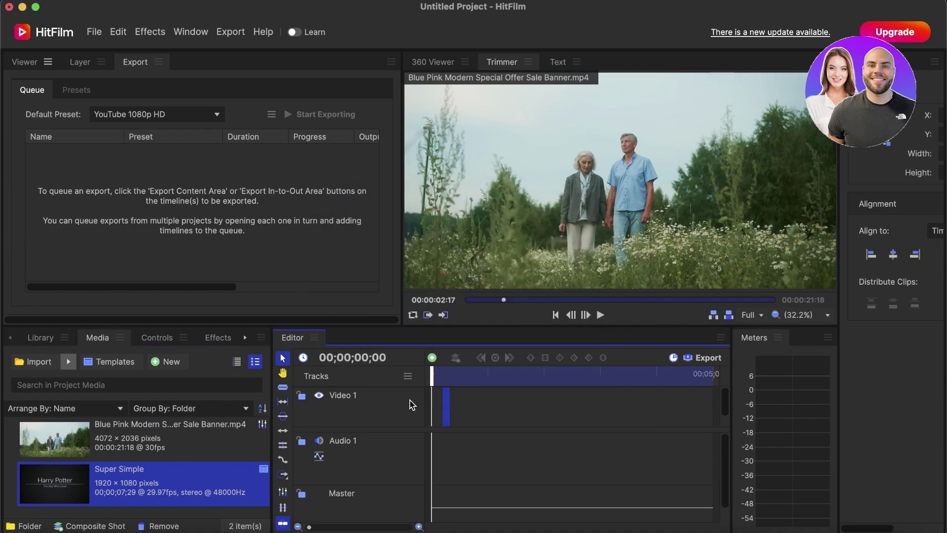
pyautogui.moveTo(433, 376); pyautogui.dragTo(407, 378)
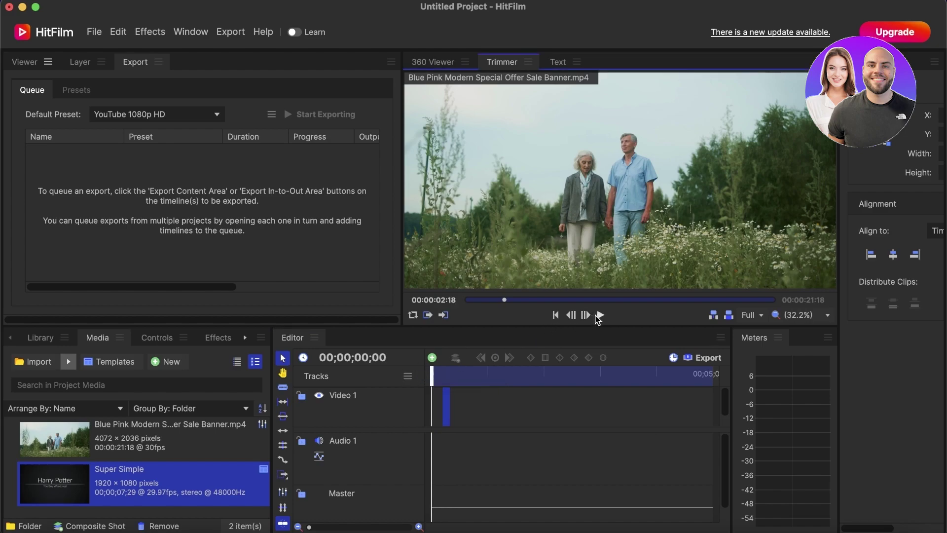
pyautogui.moveTo(508, 302); pyautogui.dragTo(468, 300)
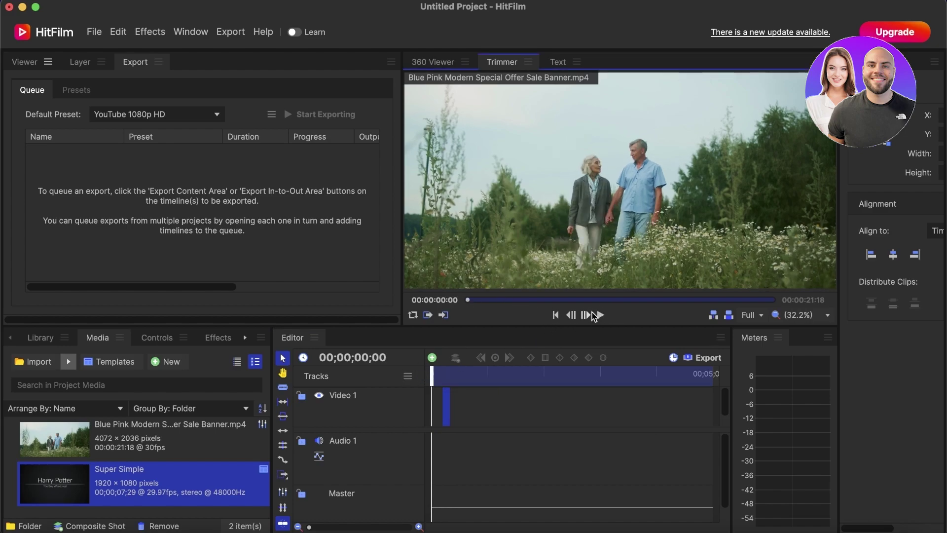
# Move the clip onto the Video 2 track and replay its preview from the start
pyautogui.click(600, 316)
pyautogui.click(469, 398)
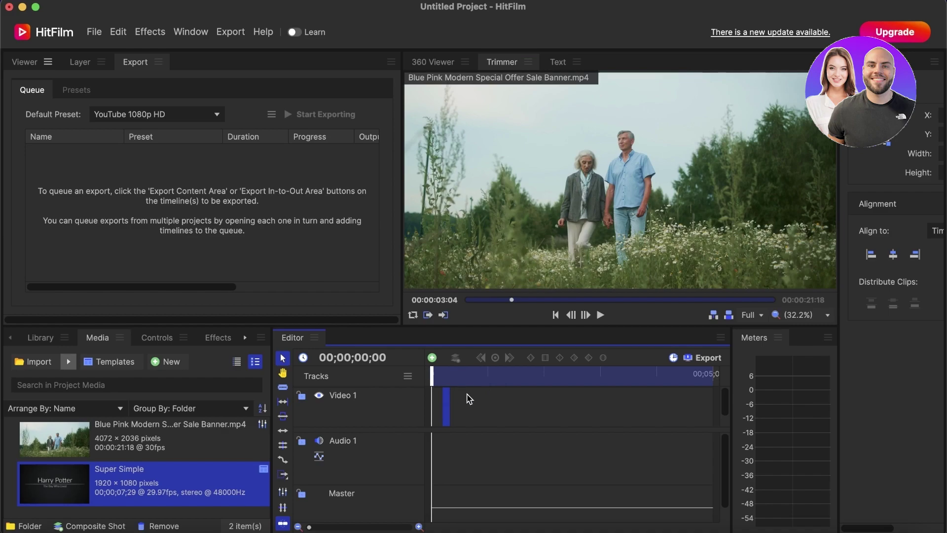
pyautogui.moveTo(449, 404)
pyautogui.mouseDown()
pyautogui.moveTo(450, 378)
pyautogui.moveTo(443, 395)
pyautogui.moveTo(452, 407)
pyautogui.moveTo(472, 401)
pyautogui.moveTo(437, 401)
pyautogui.moveTo(440, 392)
pyautogui.mouseUp()
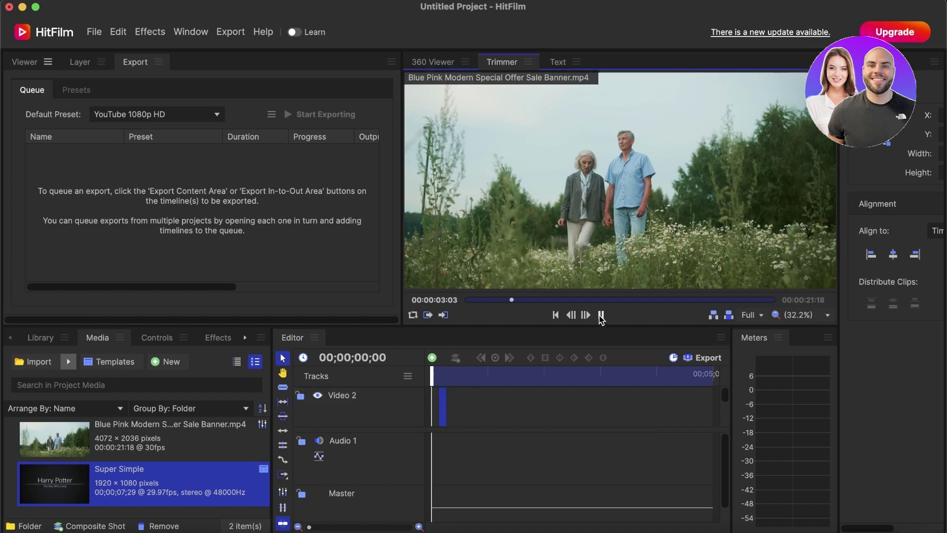
pyautogui.click(603, 318)
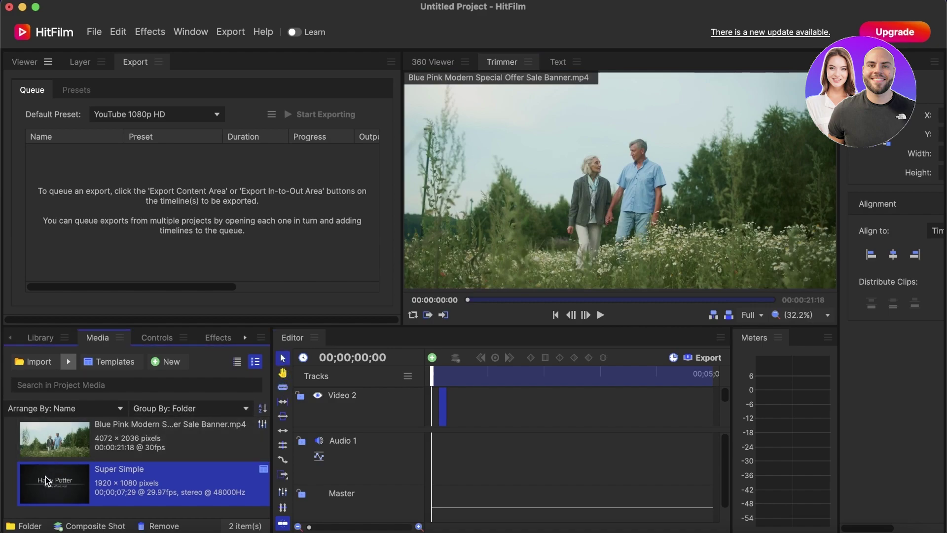
# Show the Super Simple clip's properties in the Controls panel
pyautogui.click(159, 339)
pyautogui.scroll(-5, 78, 475)
pyautogui.scroll(5, 78, 474)
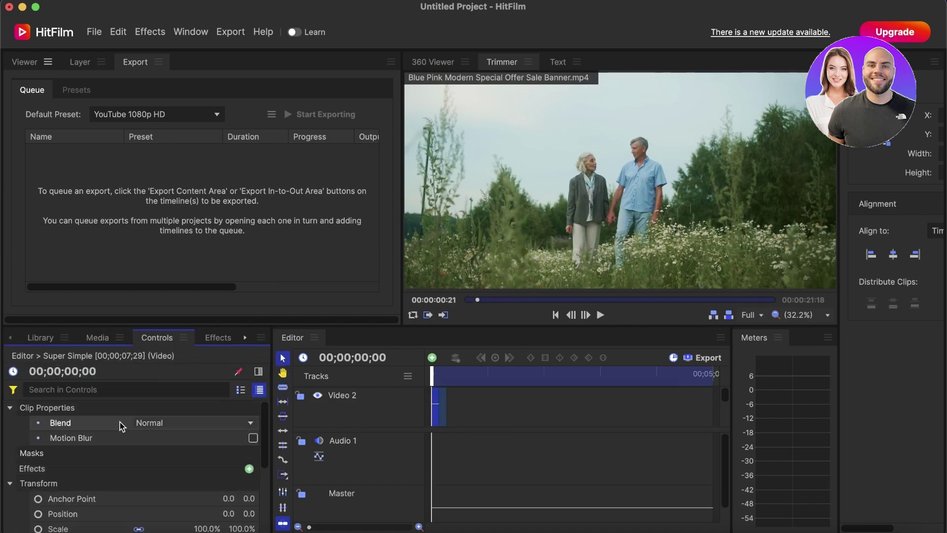
pyautogui.scroll(-5, 143, 444)
pyautogui.scroll(5, 80, 437)
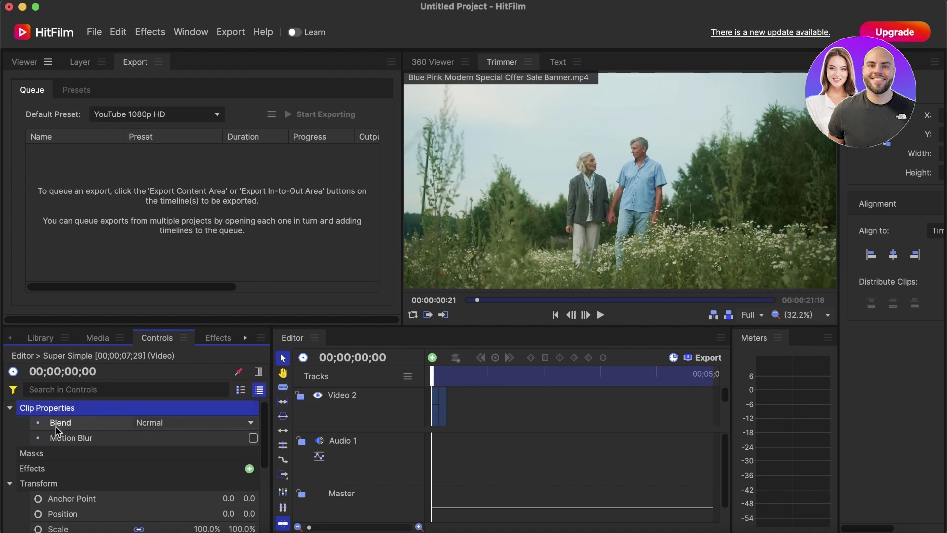
pyautogui.scroll(-5, 150, 423)
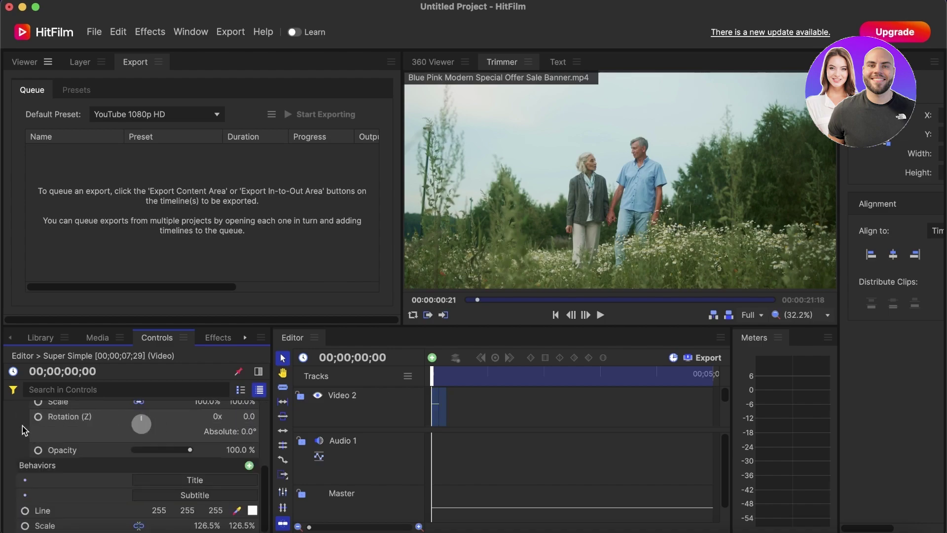
pyautogui.scroll(5, 143, 421)
# Turn the clip's Rotation (Z) to 271° (631° absolute)
pyautogui.click(40, 454)
pyautogui.scroll(-5, 41, 456)
pyautogui.scroll(5, 42, 458)
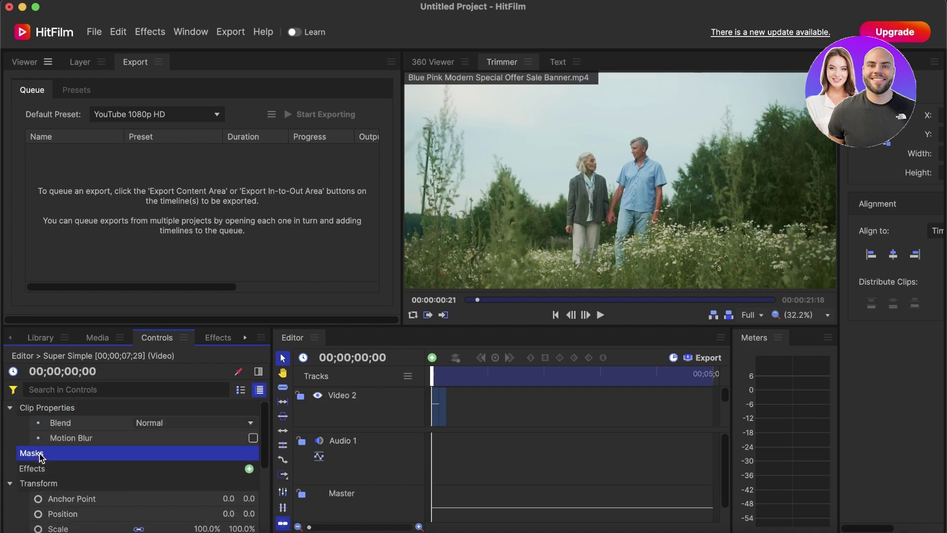
pyautogui.scroll(-5, 46, 463)
pyautogui.scroll(5, 48, 484)
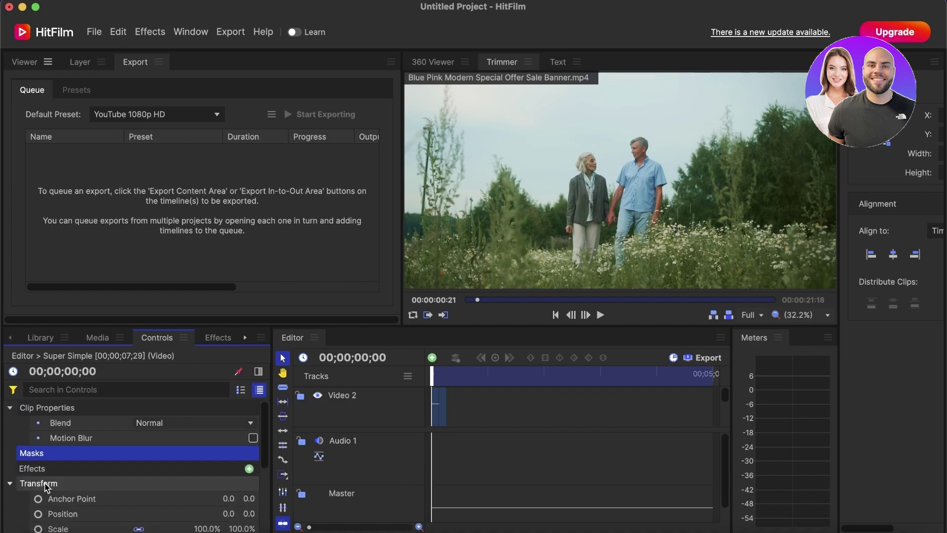
pyautogui.scroll(-5, 46, 486)
pyautogui.scroll(5, 69, 435)
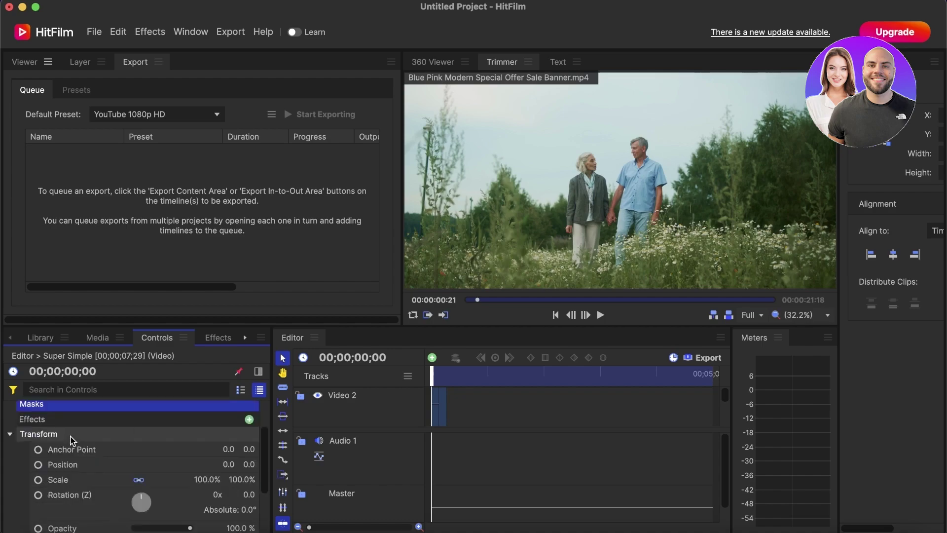
pyautogui.scroll(-5, 79, 441)
pyautogui.moveTo(133, 455)
pyautogui.mouseDown()
pyautogui.moveTo(148, 461)
pyautogui.moveTo(157, 452)
pyautogui.moveTo(143, 447)
pyautogui.mouseUp()
pyautogui.click(138, 445)
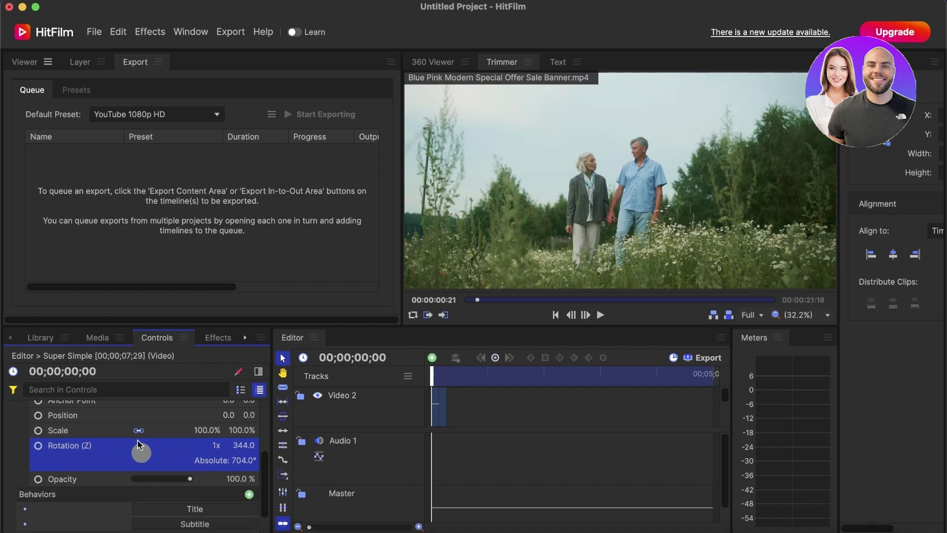
pyautogui.moveTo(144, 457); pyautogui.dragTo(133, 453)
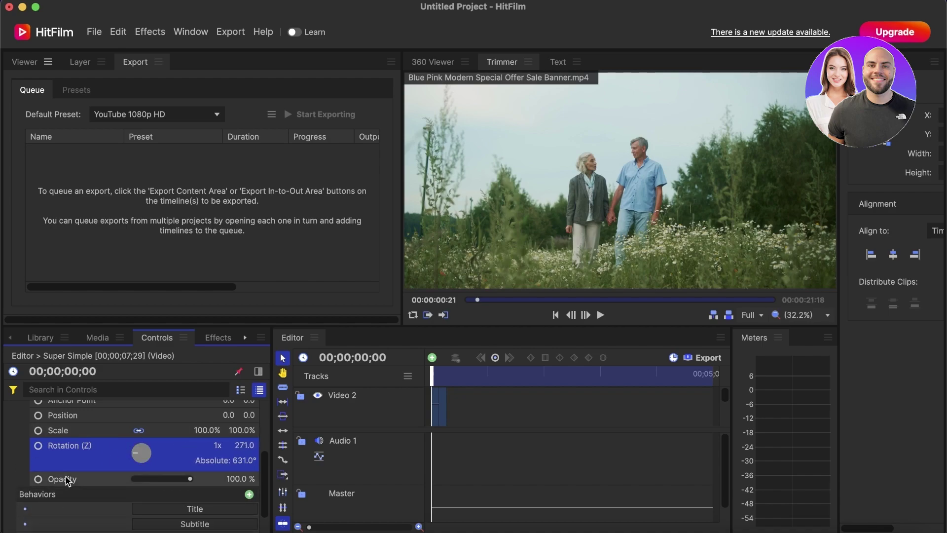
# Lower the clip's opacity to 80%
pyautogui.click(63, 481)
pyautogui.moveTo(193, 477)
pyautogui.mouseDown()
pyautogui.moveTo(149, 477)
pyautogui.moveTo(193, 477)
pyautogui.moveTo(179, 477)
pyautogui.mouseUp()
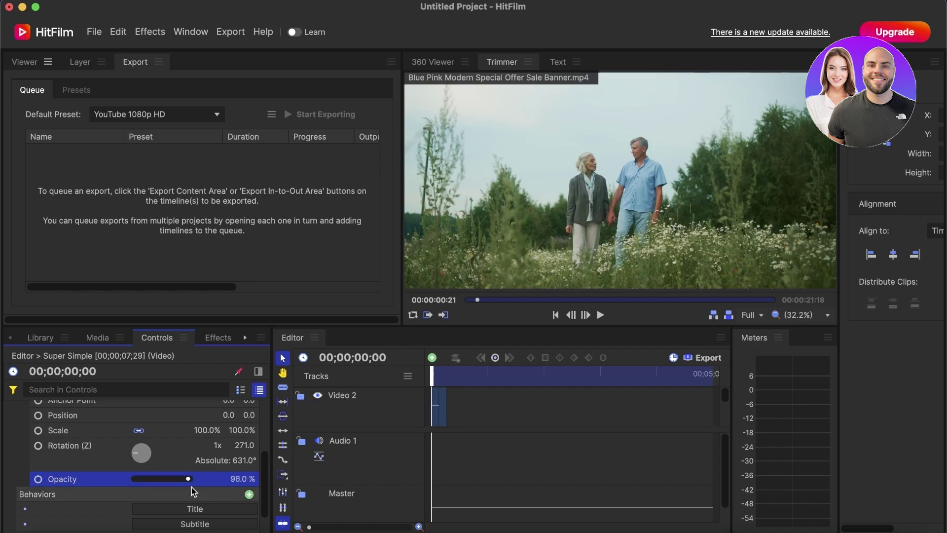
pyautogui.click(452, 407)
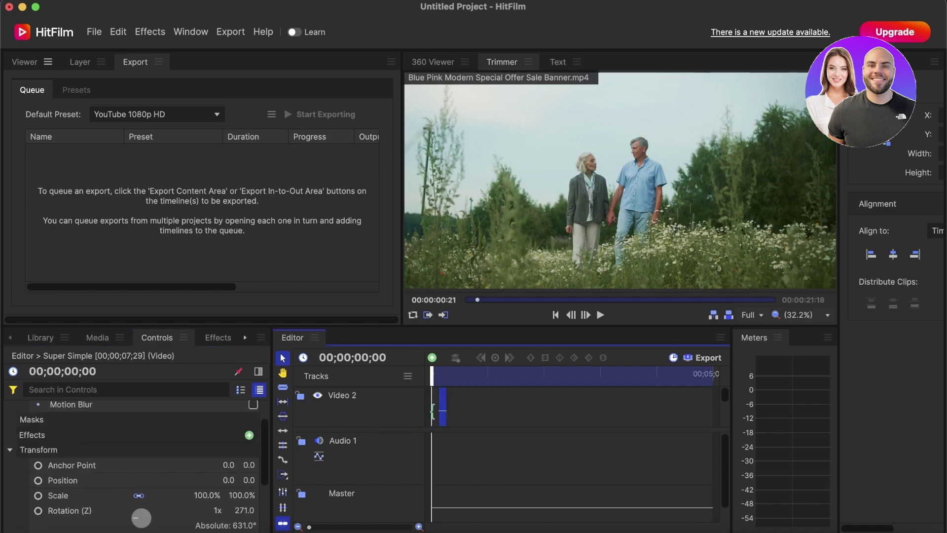
pyautogui.scroll(-3, 141, 451)
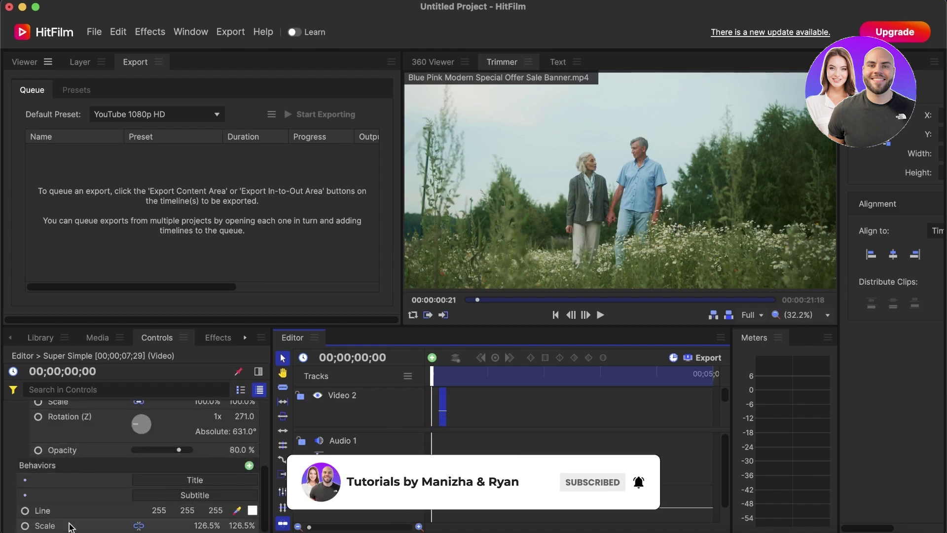
# Show the Effects library and expand its Geometry category
pyautogui.click(218, 338)
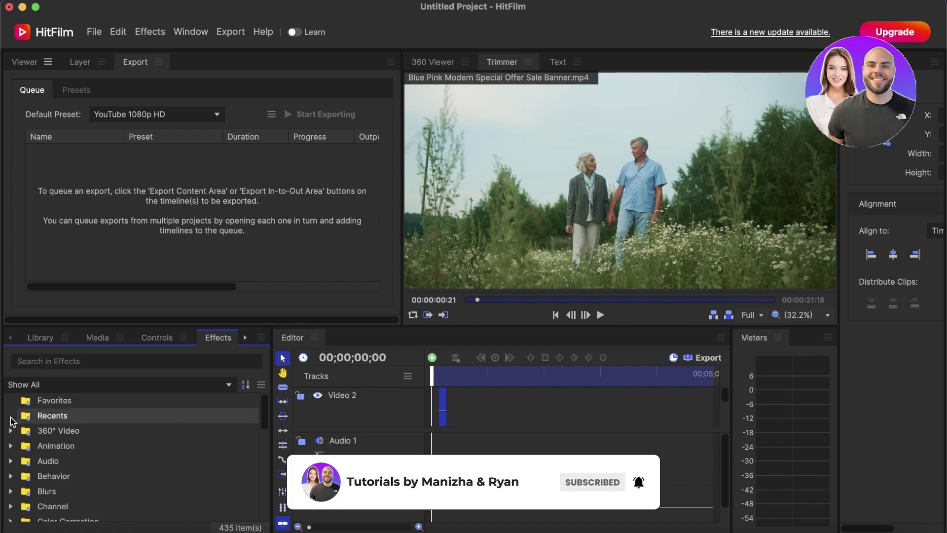
pyautogui.scroll(-5, 45, 444)
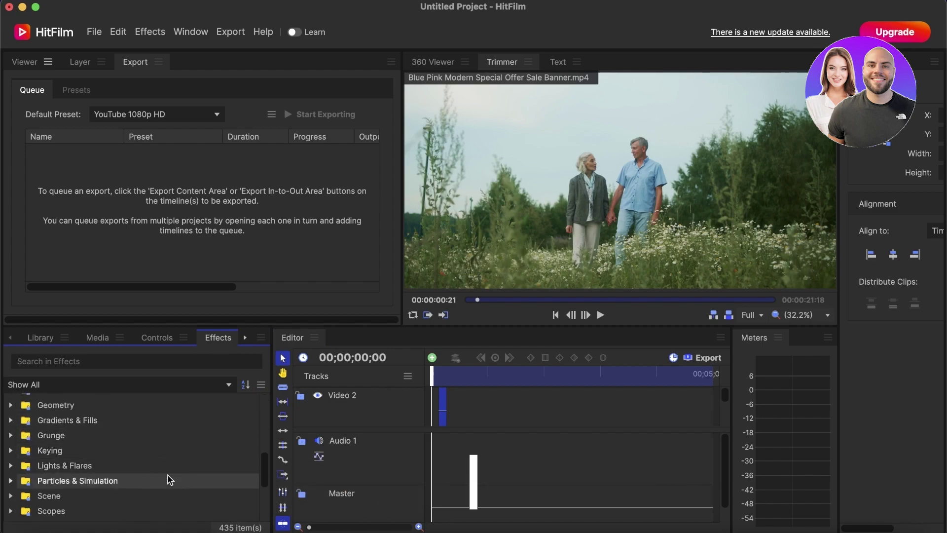
pyautogui.scroll(4, 38, 429)
pyautogui.scroll(-3, 28, 428)
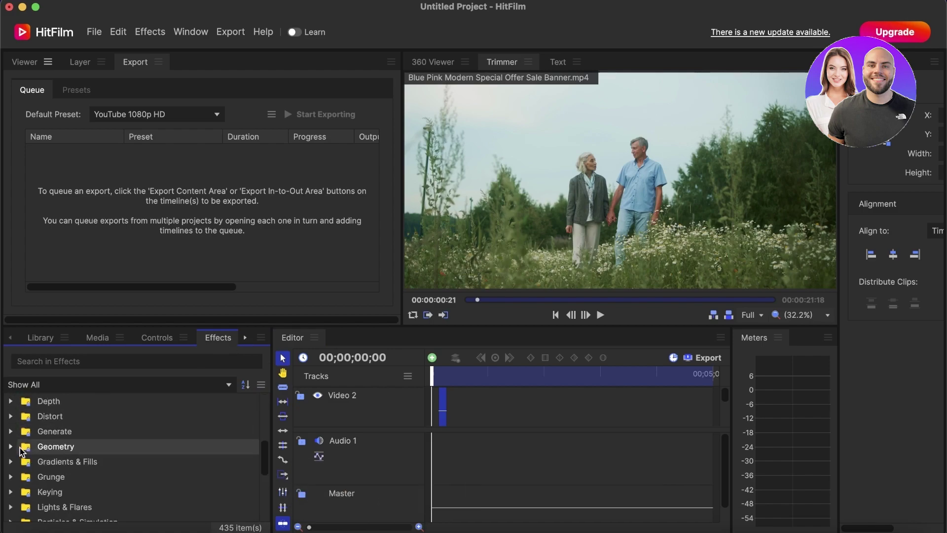
pyautogui.click(15, 447)
pyautogui.scroll(-2, 17, 450)
pyautogui.scroll(6, 39, 449)
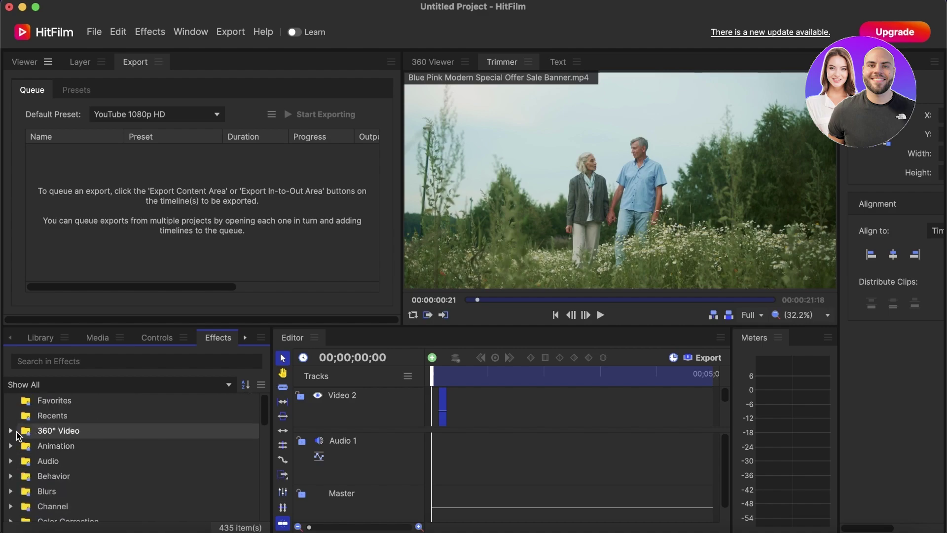
# Expand the 360° Video and Distort categories and select Chromenator [Layer only]
pyautogui.click(18, 435)
pyautogui.scroll(-3, 76, 446)
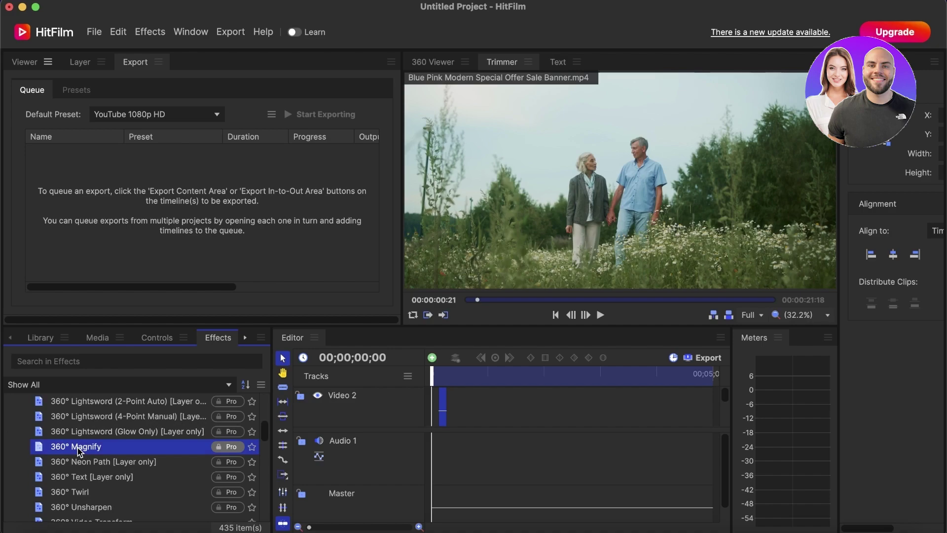
pyautogui.scroll(-5, 79, 450)
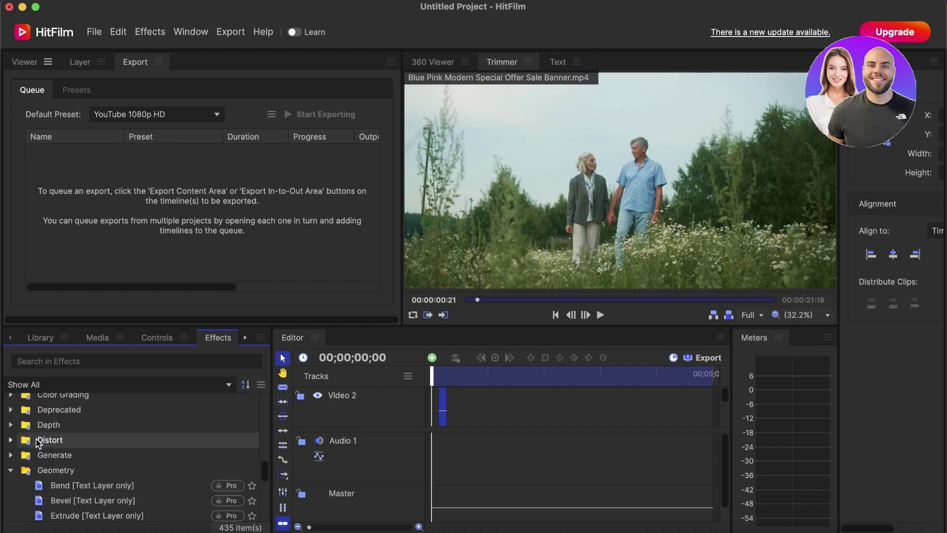
pyautogui.click(15, 441)
pyautogui.scroll(-2, 28, 477)
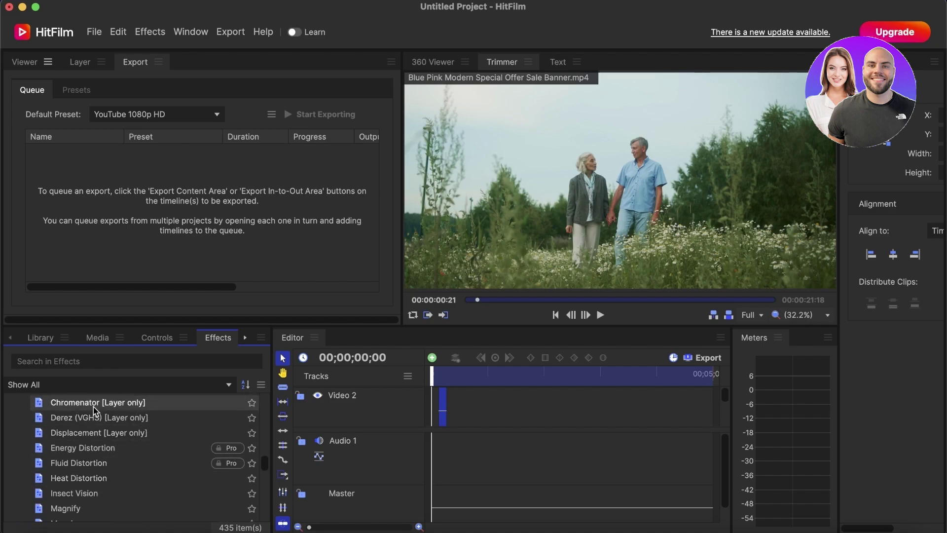
pyautogui.scroll(1, 94, 400)
pyautogui.click(105, 446)
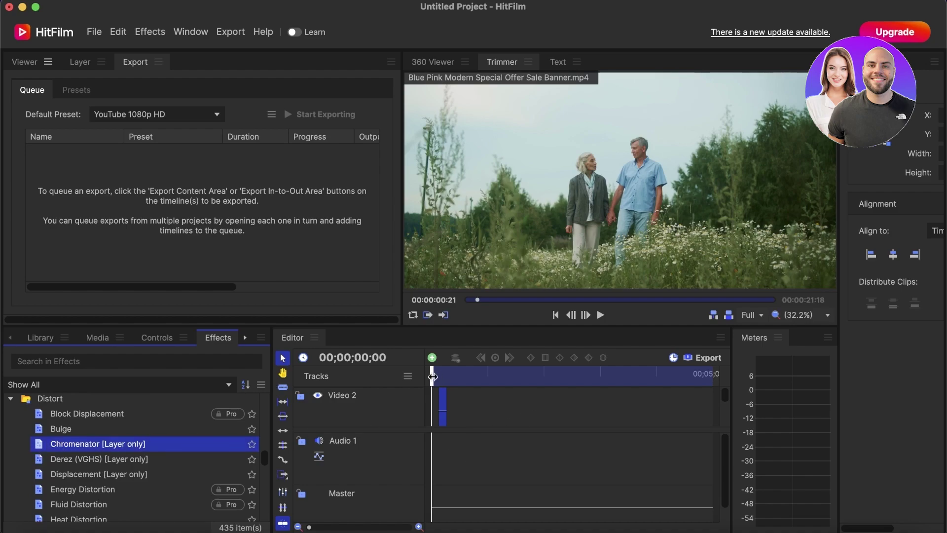
# Switch back to the project viewer and briefly play the timeline preview
pyautogui.click(82, 64)
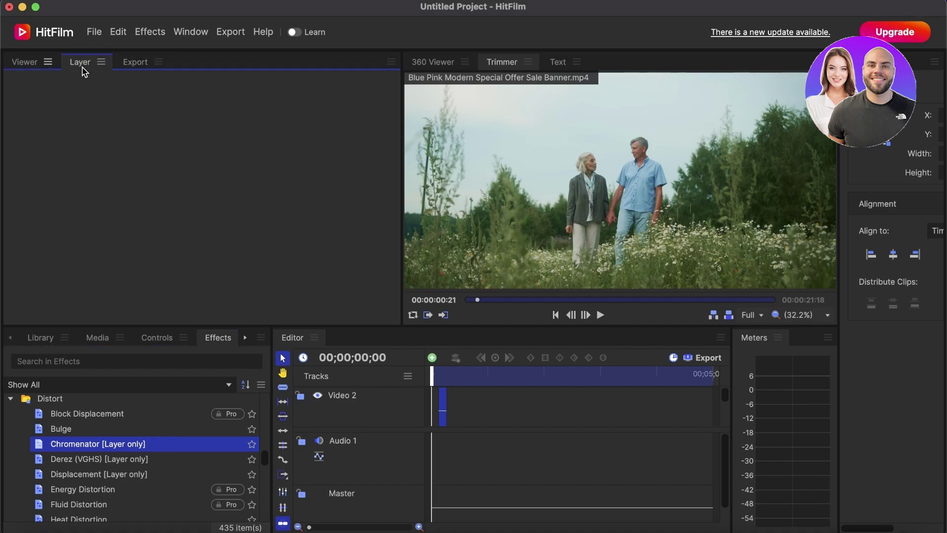
pyautogui.click(25, 63)
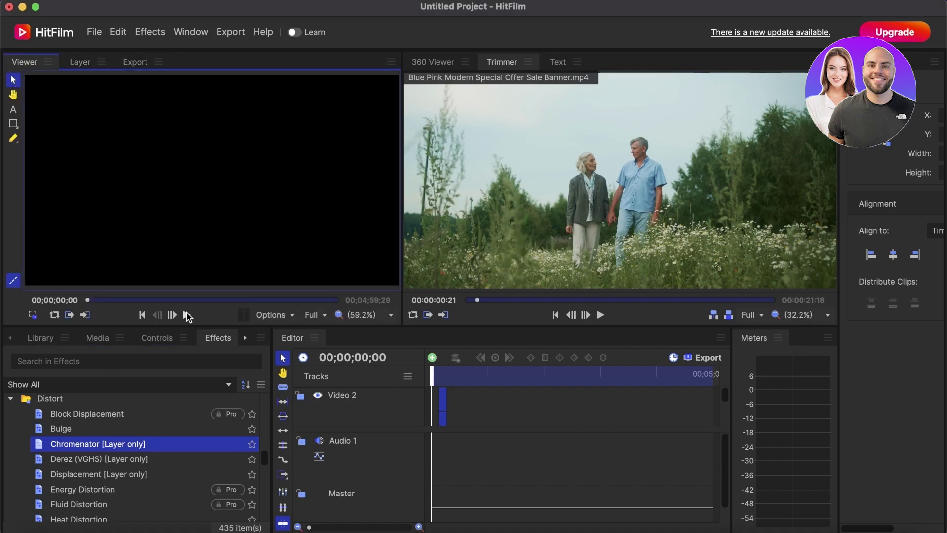
pyautogui.click(187, 315)
pyautogui.click(187, 315)
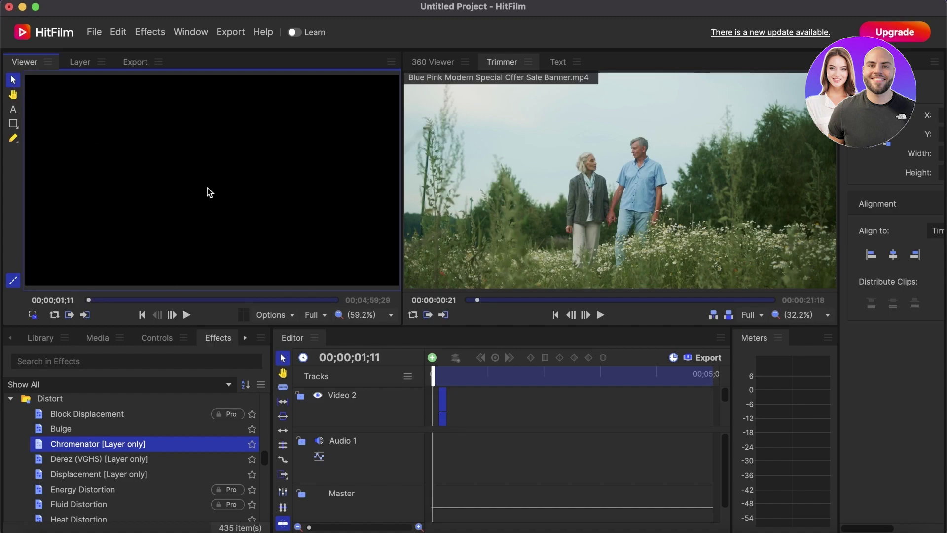
# Focus the source clip preview and browse the File menu and effect categories
pyautogui.click(554, 154)
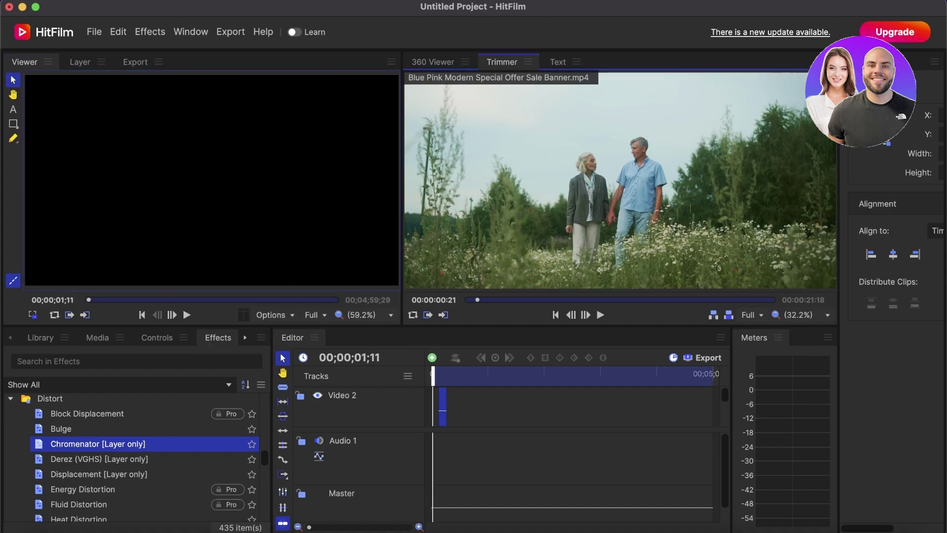
pyautogui.click(93, 32)
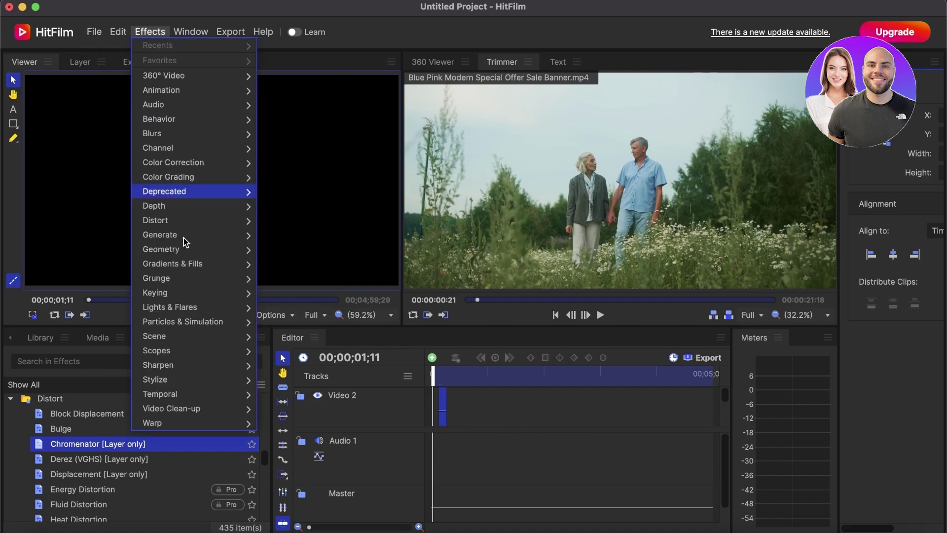
pyautogui.click(421, 342)
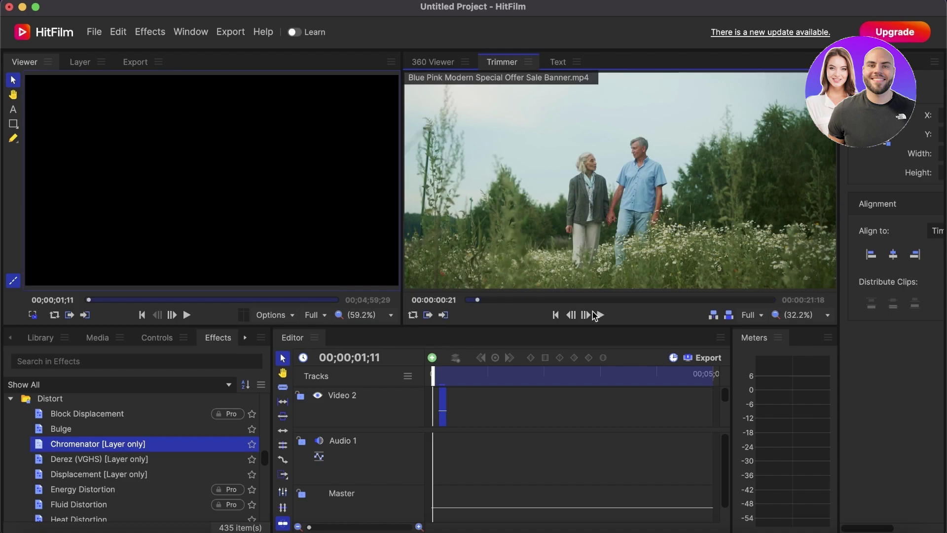
# Scrub the source clip to 00:00:09:16 and place the Blue Pink clip on Video 2
pyautogui.moveTo(478, 299); pyautogui.dragTo(603, 300)
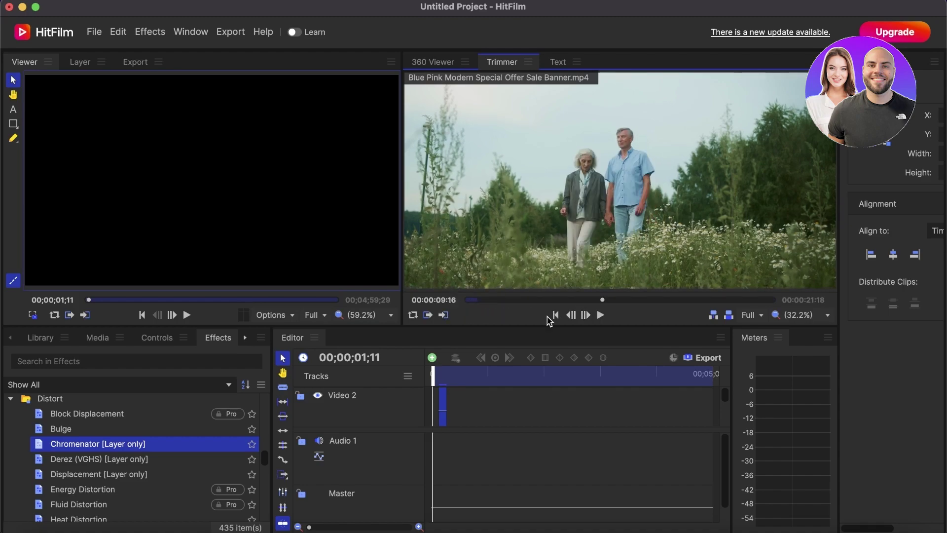
pyautogui.click(98, 337)
pyautogui.moveTo(123, 437); pyautogui.dragTo(436, 407)
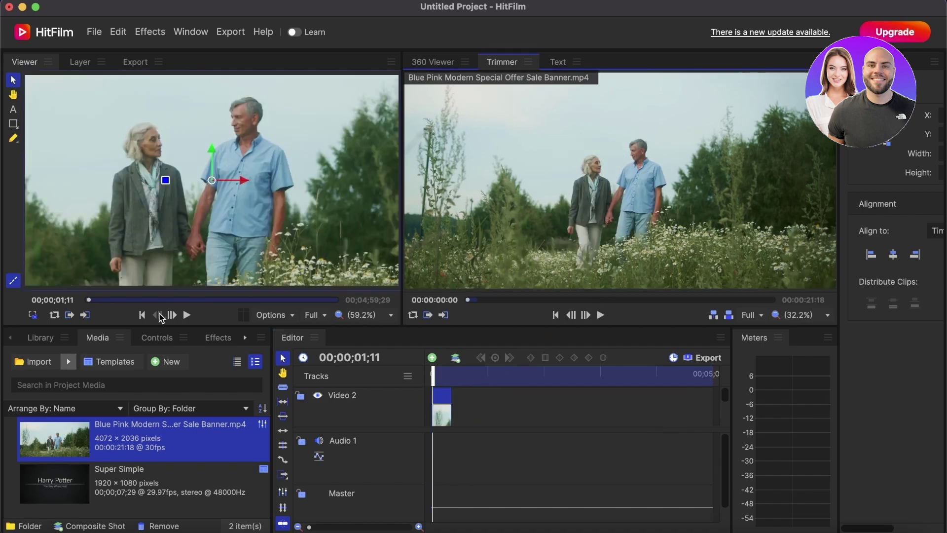
# Preview the timeline, return the playhead to 00;00;00;00 and pick the Super Simple media item
pyautogui.click(187, 315)
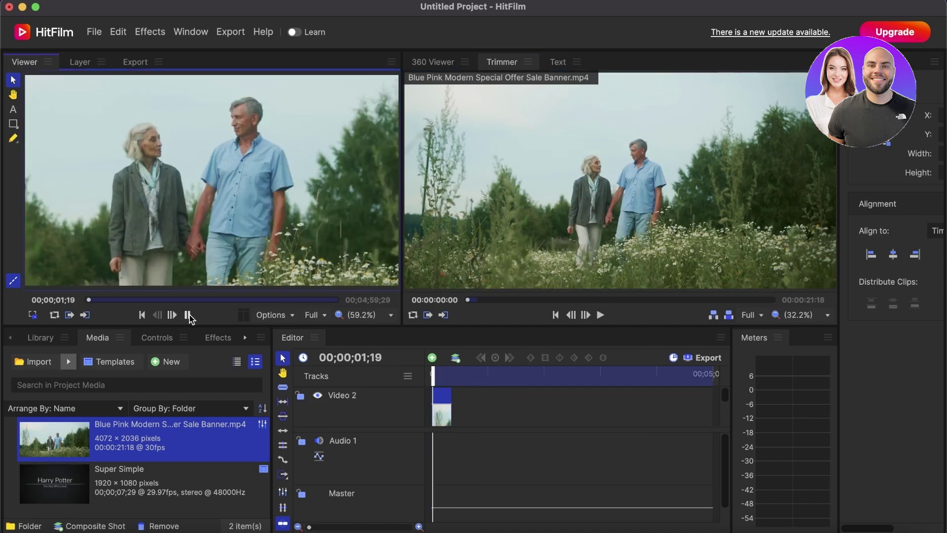
pyautogui.click(478, 375)
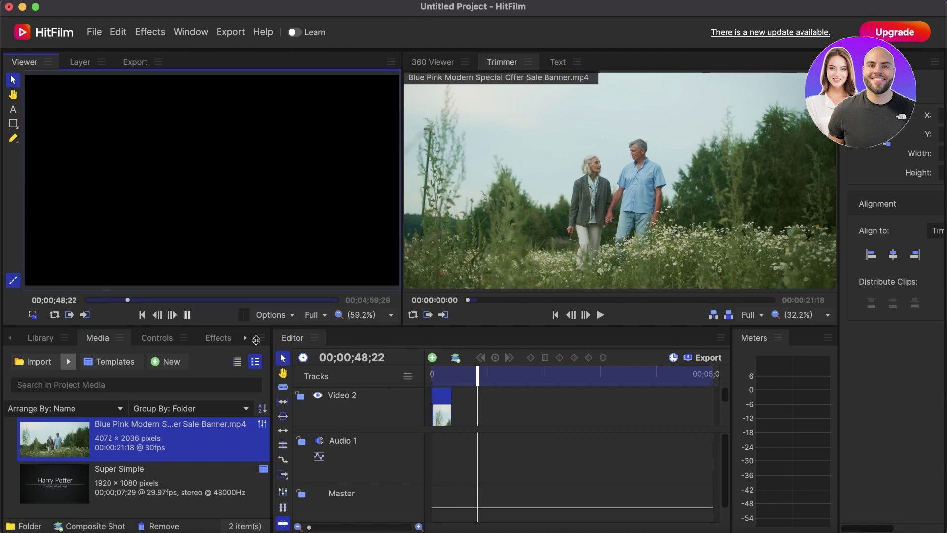
pyautogui.moveTo(466, 375); pyautogui.dragTo(380, 373)
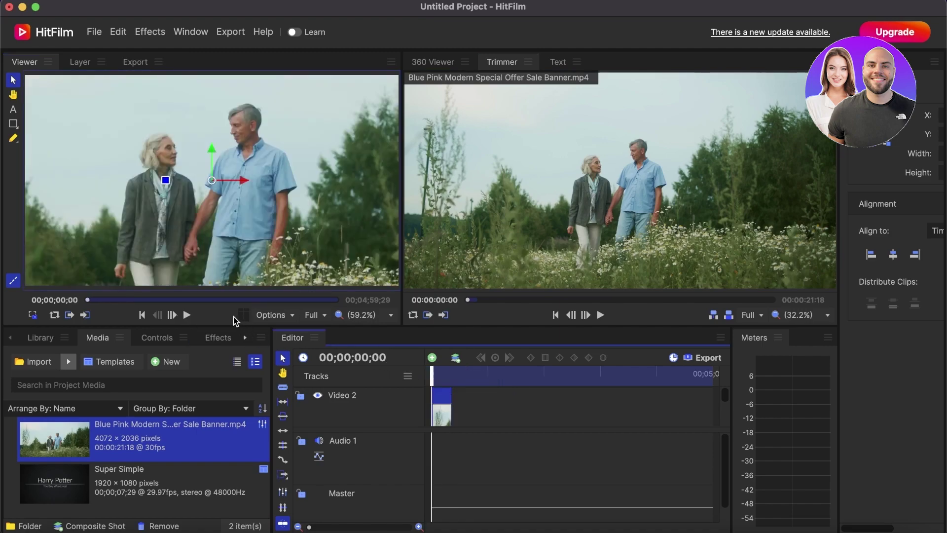
pyautogui.click(79, 466)
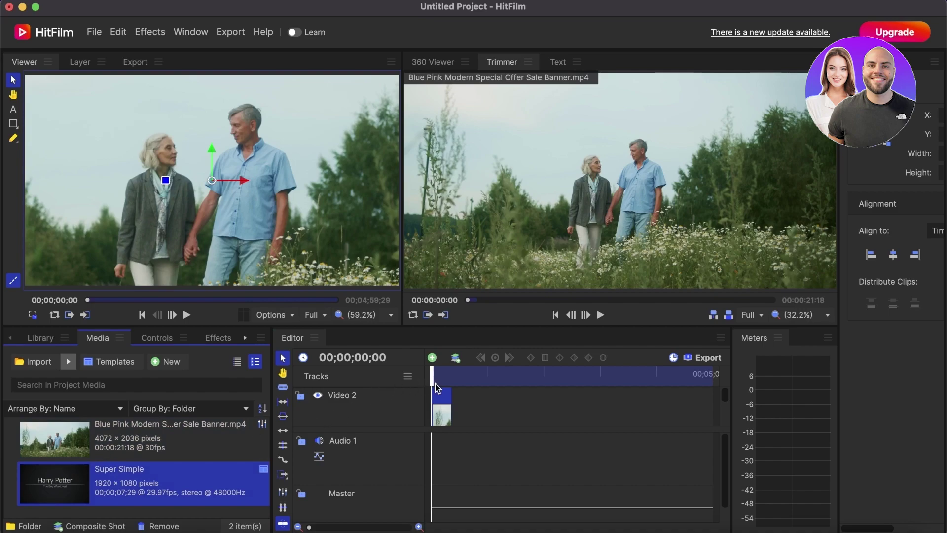
# Drop Super Simple onto Video 3 and drag its layer upward in the viewer
pyautogui.moveTo(438, 389)
pyautogui.mouseDown()
pyautogui.moveTo(439, 444)
pyautogui.moveTo(435, 399)
pyautogui.mouseUp()
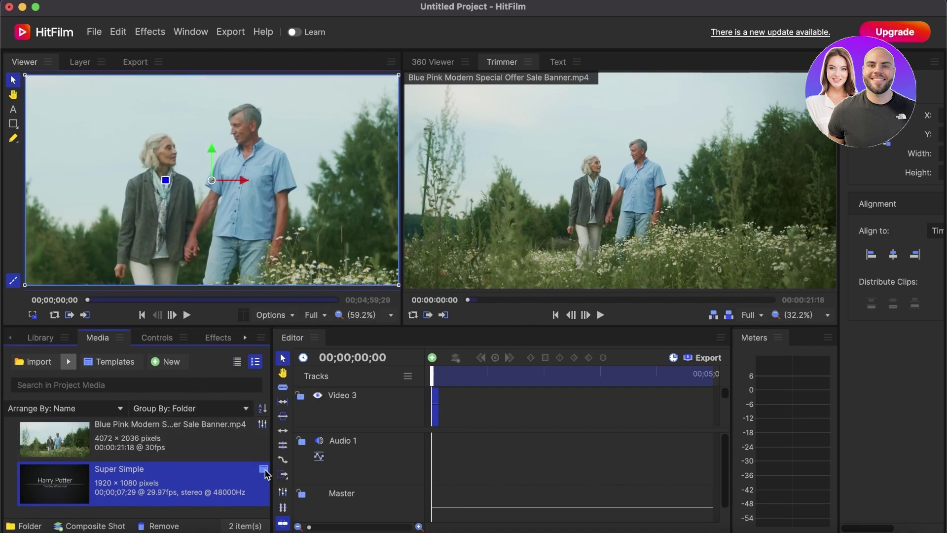
pyautogui.click(436, 397)
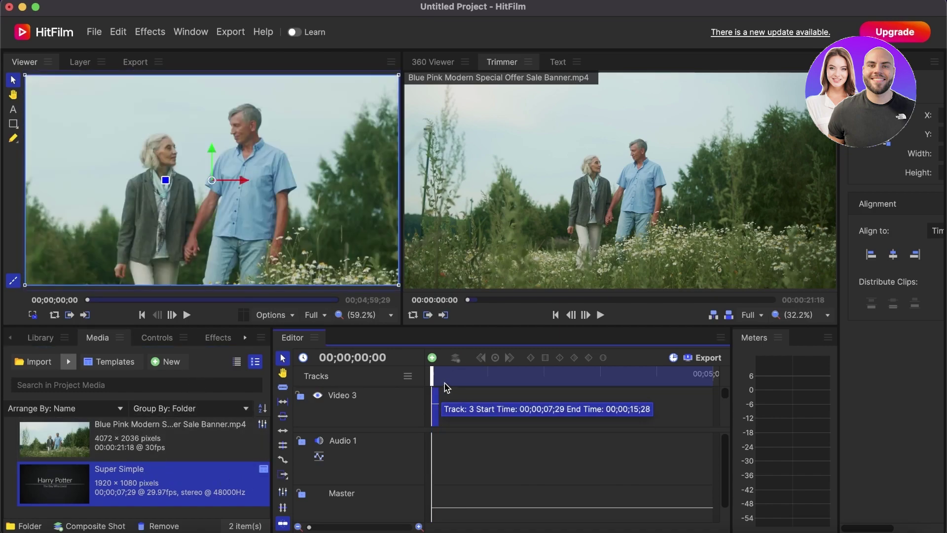
pyautogui.moveTo(206, 151); pyautogui.dragTo(187, 148)
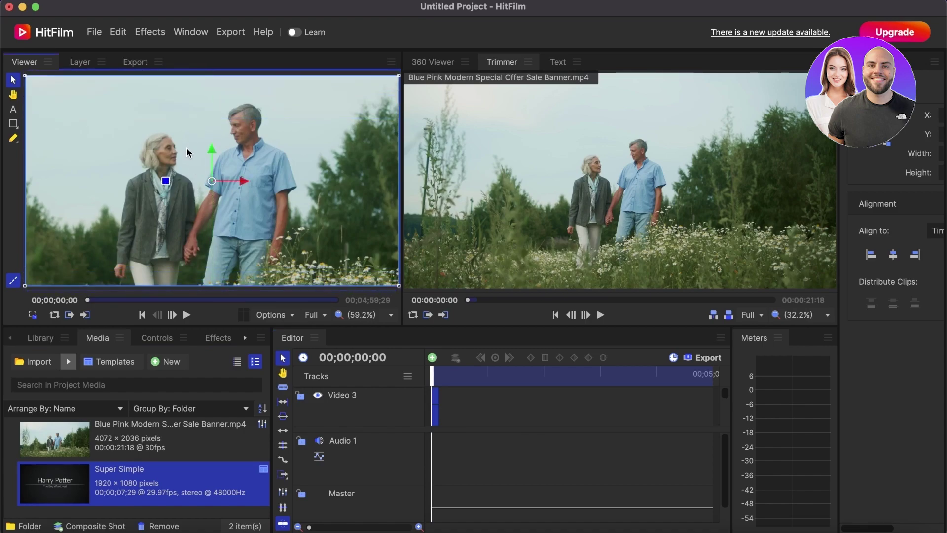
pyautogui.click(94, 32)
pyautogui.moveTo(120, 34)
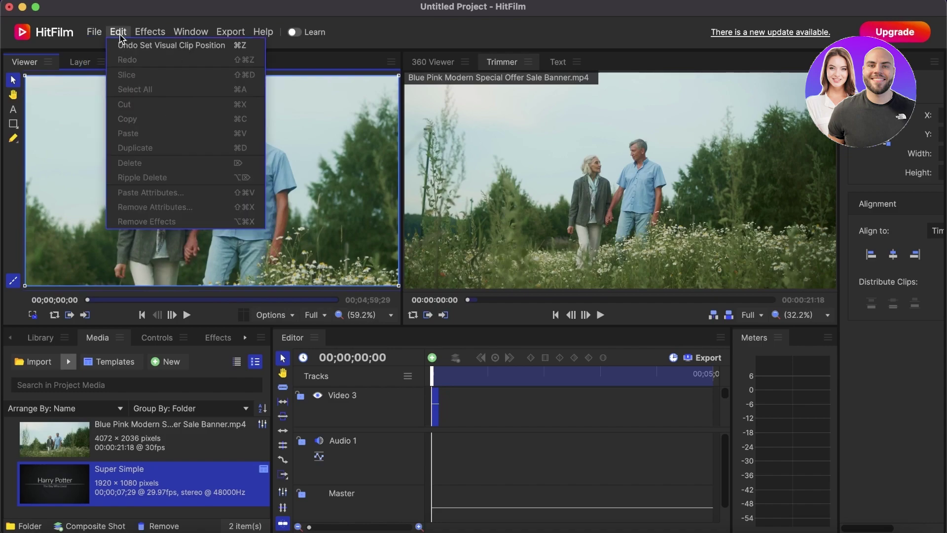
pyautogui.moveTo(150, 32)
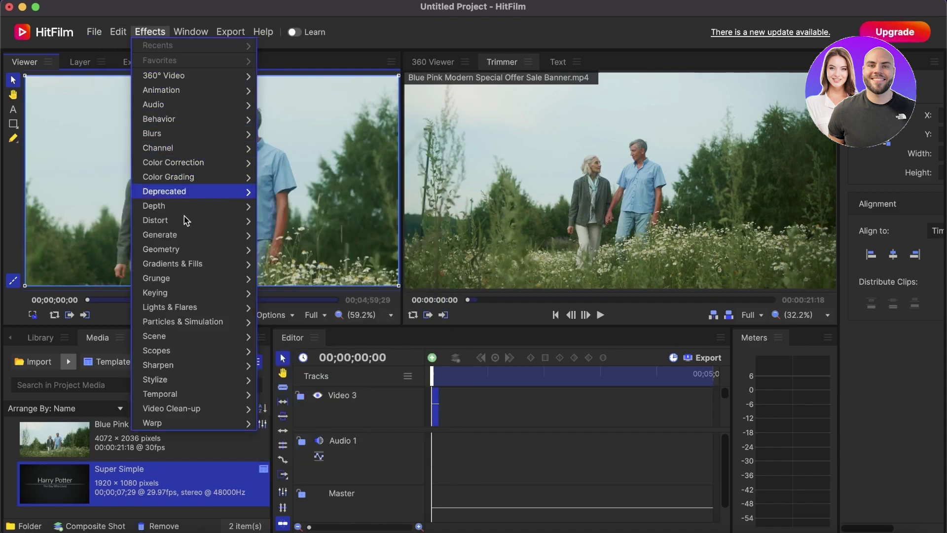
pyautogui.moveTo(200, 190)
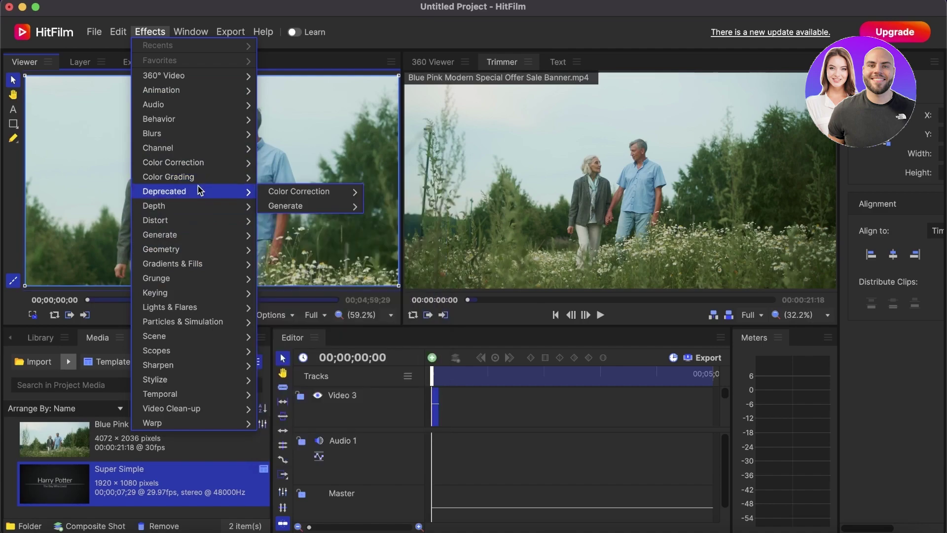
pyautogui.moveTo(199, 207)
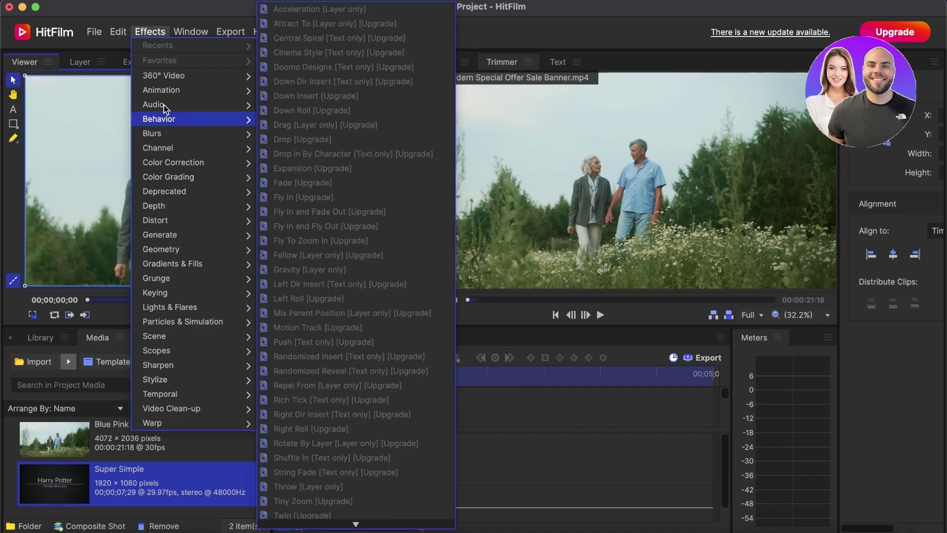
pyautogui.click(183, 33)
pyautogui.click(185, 33)
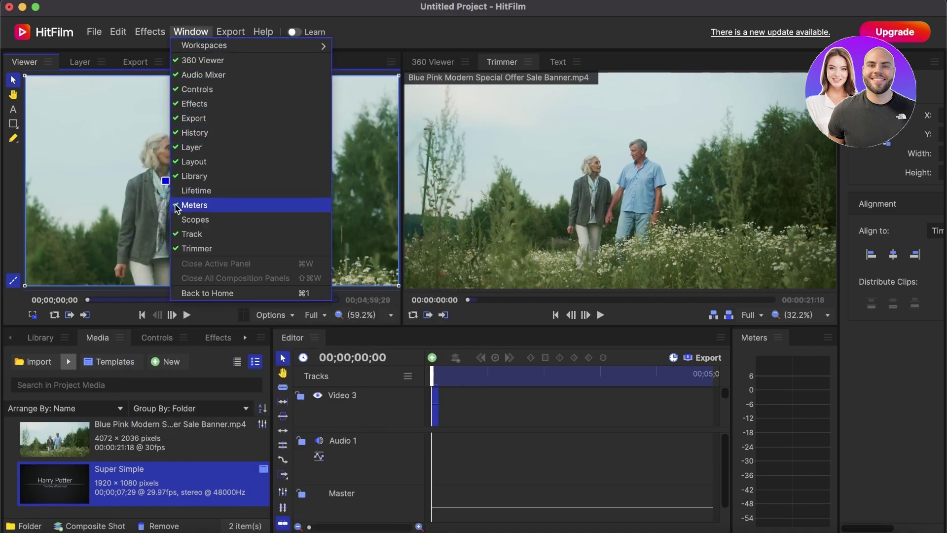
pyautogui.moveTo(237, 29)
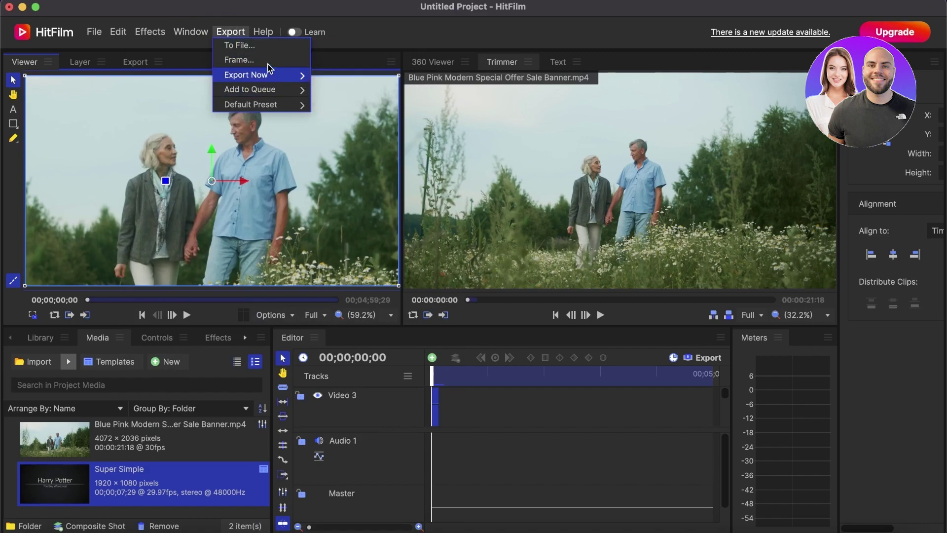
# Close the export options and reshape a mask point near the frame's lower left with the Pen tool
pyautogui.click(163, 240)
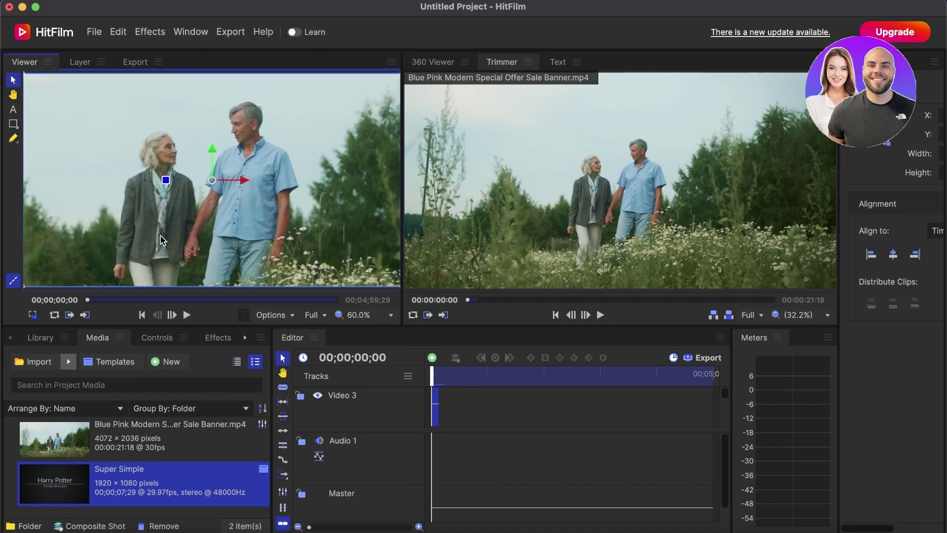
pyautogui.click(13, 138)
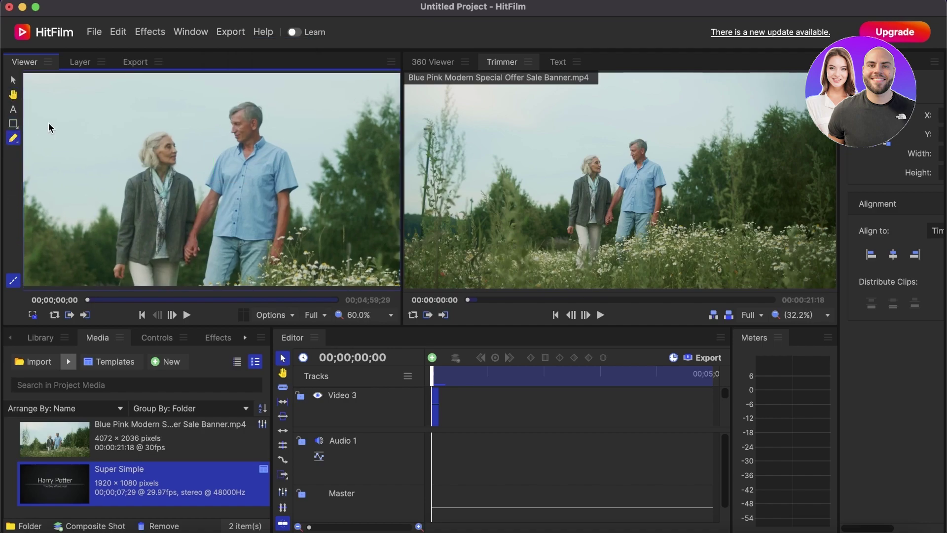
pyautogui.moveTo(69, 102); pyautogui.dragTo(37, 147)
# Switch to the Layer view and place the Blue Pink clip at the start of Video 3
pyautogui.click(78, 62)
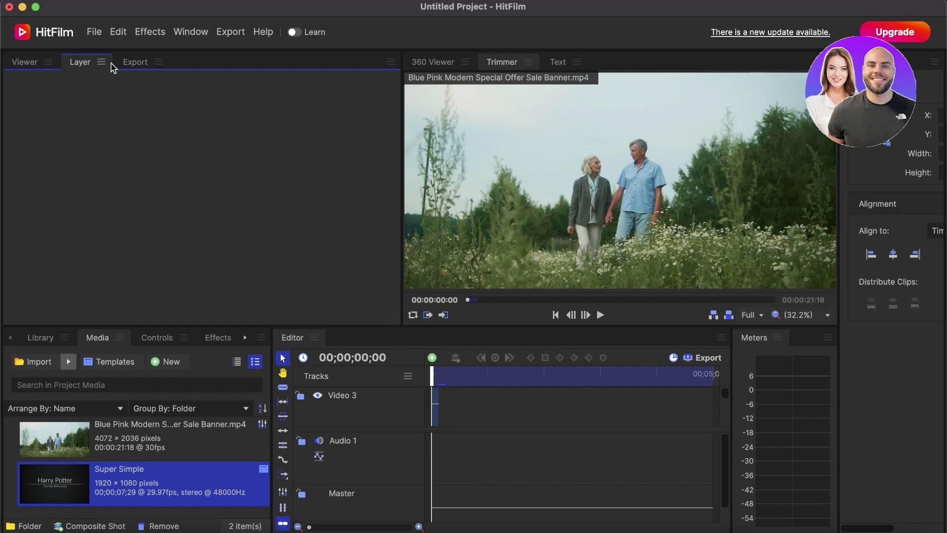
pyautogui.click(135, 62)
pyautogui.click(82, 64)
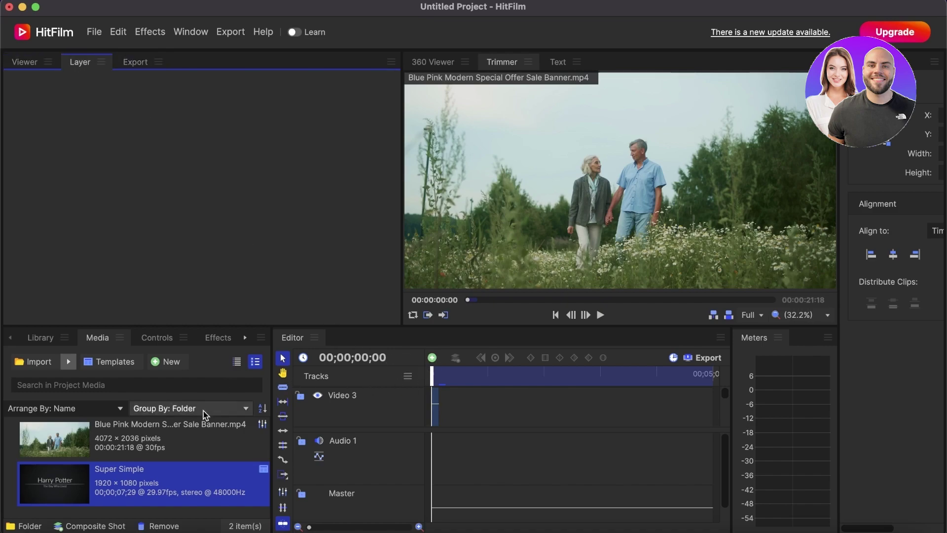
pyautogui.moveTo(69, 443); pyautogui.dragTo(442, 409)
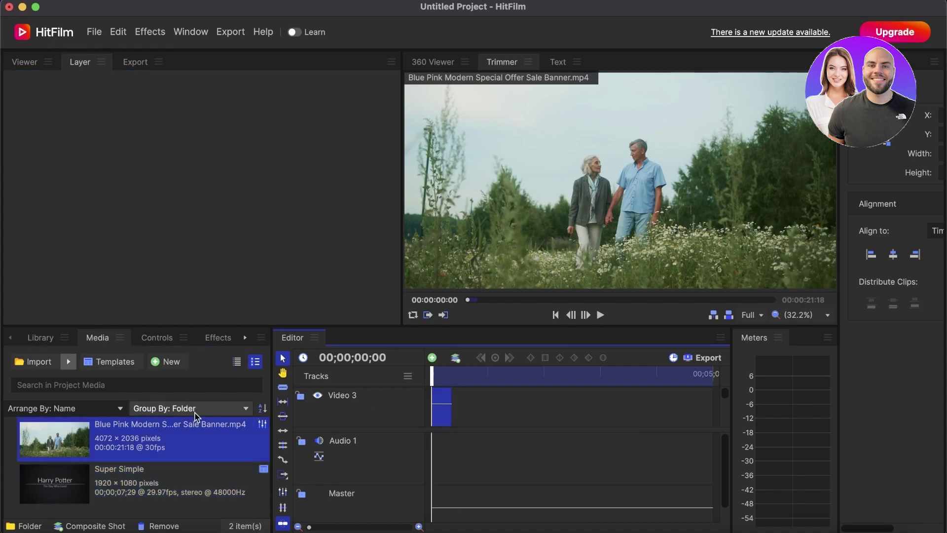
# Import the vecteezy family-hiking .mov from Downloads, drop it on Video 3, and choose File > New
pyautogui.click(67, 365)
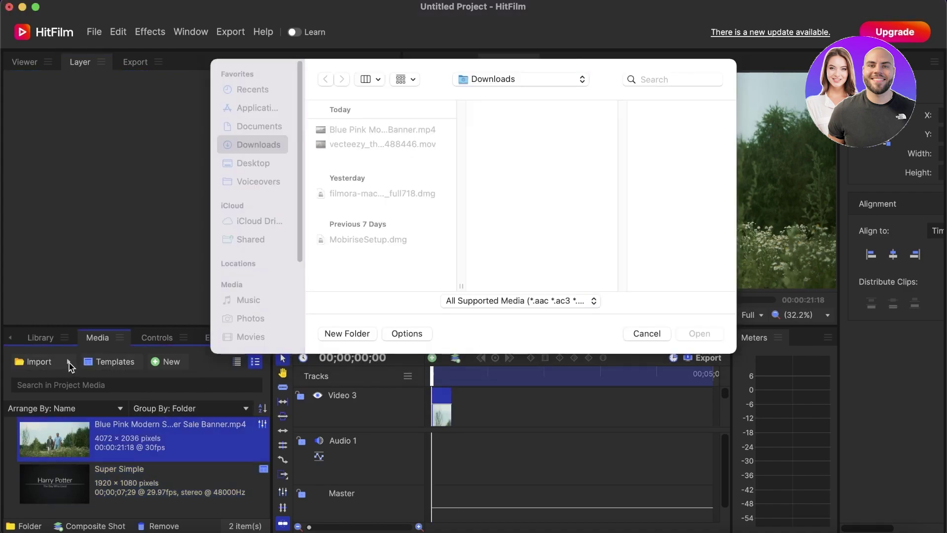
pyautogui.doubleClick(387, 172)
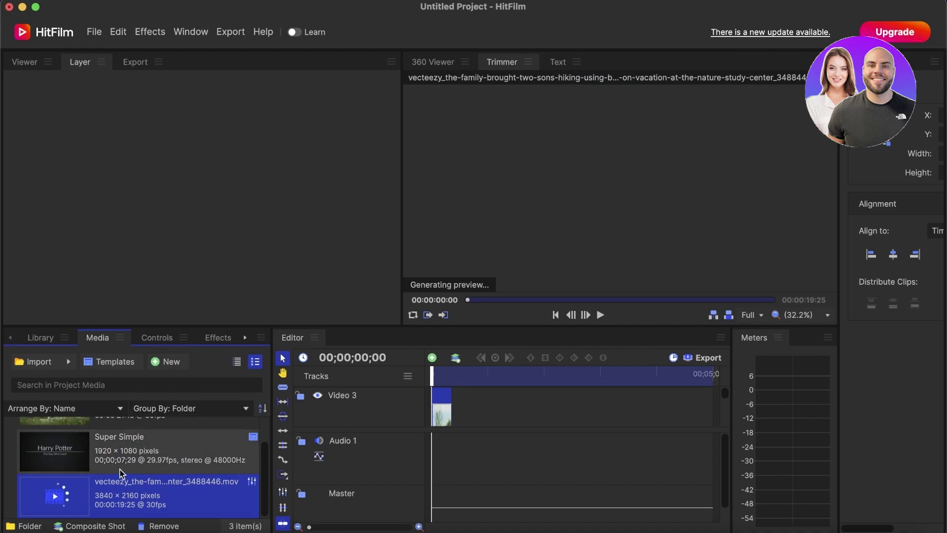
pyautogui.scroll(1, 74, 444)
pyautogui.click(40, 363)
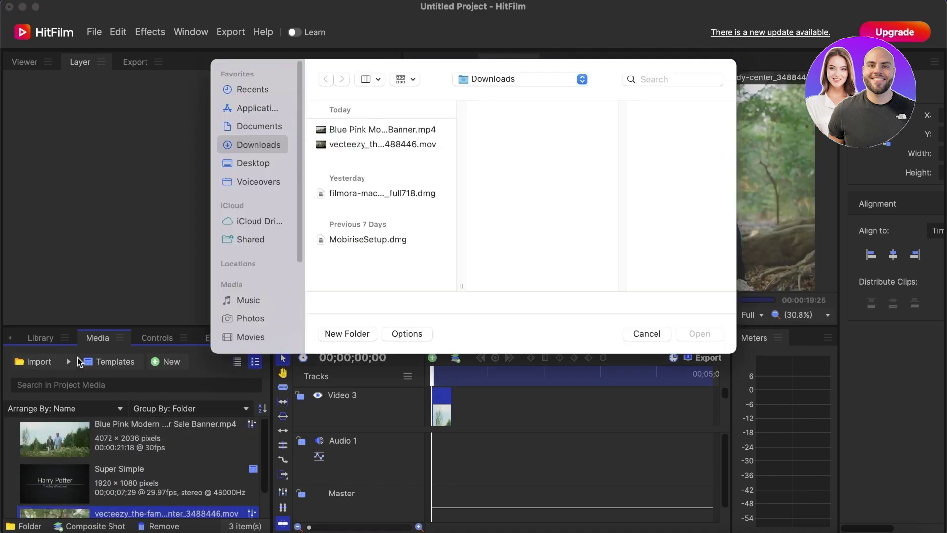
pyautogui.click(646, 334)
pyautogui.scroll(-1, 131, 434)
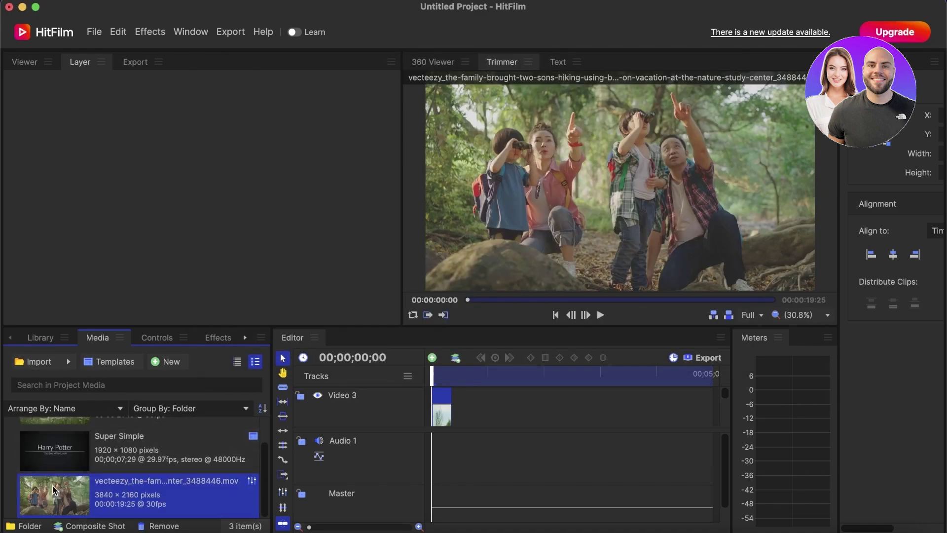
pyautogui.moveTo(55, 491); pyautogui.dragTo(454, 411)
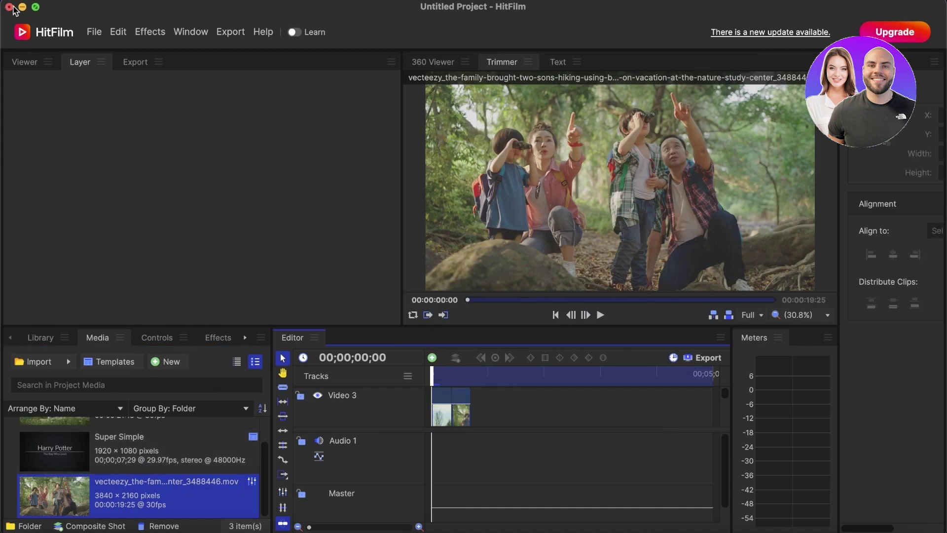
pyautogui.click(94, 32)
# Start a new project without saving, accepting the default project settings
pyautogui.click(101, 45)
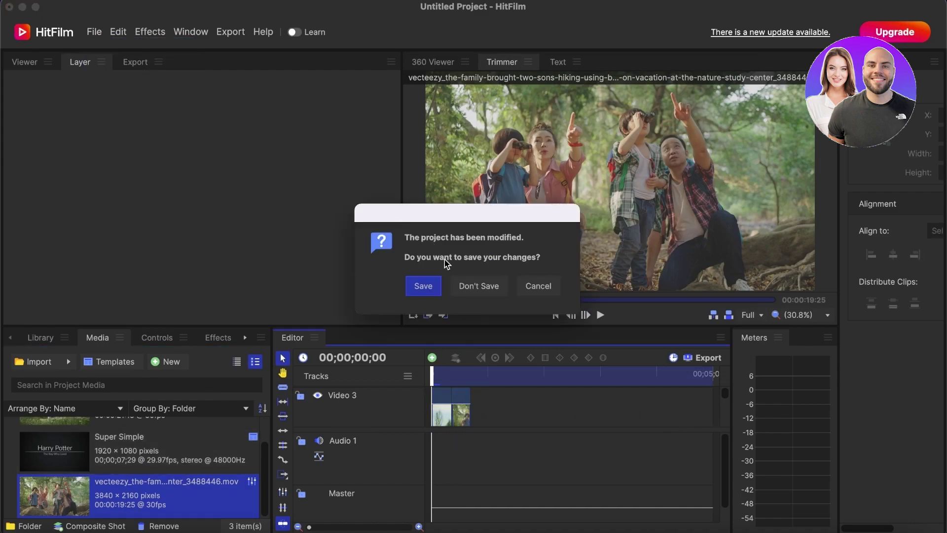
pyautogui.click(471, 286)
pyautogui.click(606, 419)
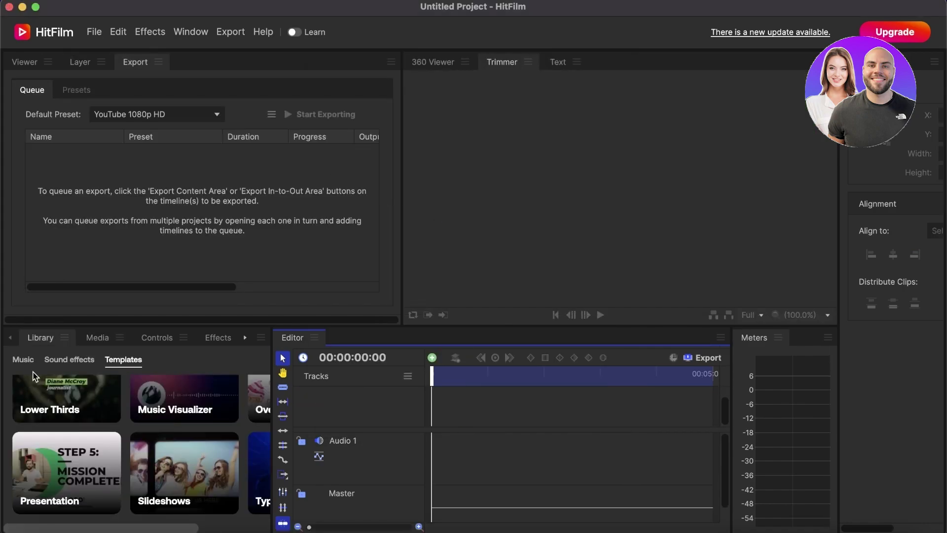
# Import the family-hiking .mov, add it to the timeline and accept matching sequence settings
pyautogui.click(85, 342)
pyautogui.click(109, 361)
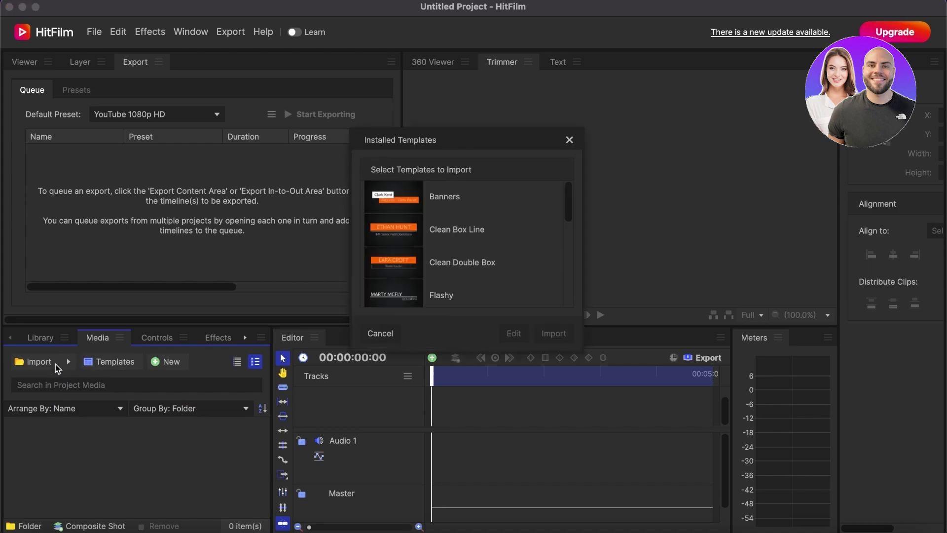
pyautogui.click(570, 145)
pyautogui.click(39, 360)
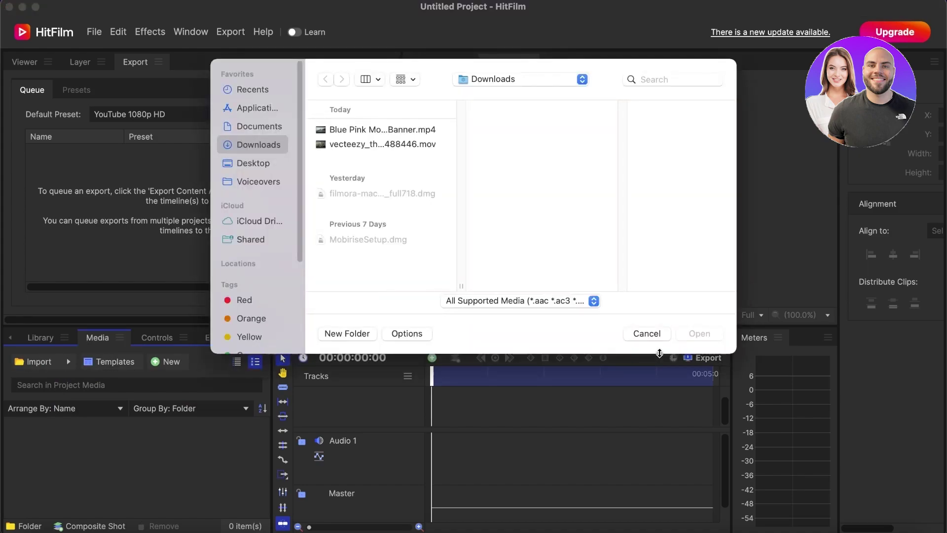
pyautogui.click(382, 144)
pyautogui.click(699, 333)
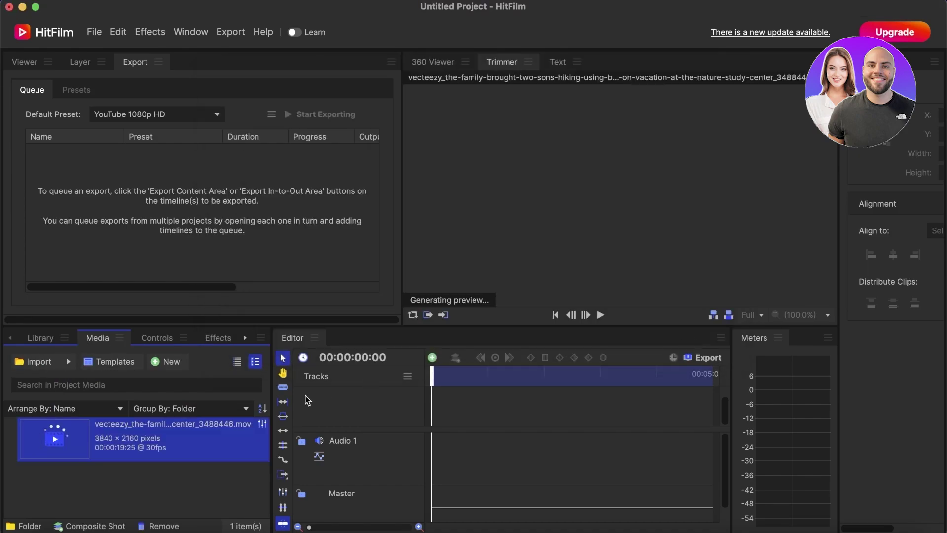
pyautogui.moveTo(72, 441); pyautogui.dragTo(435, 396)
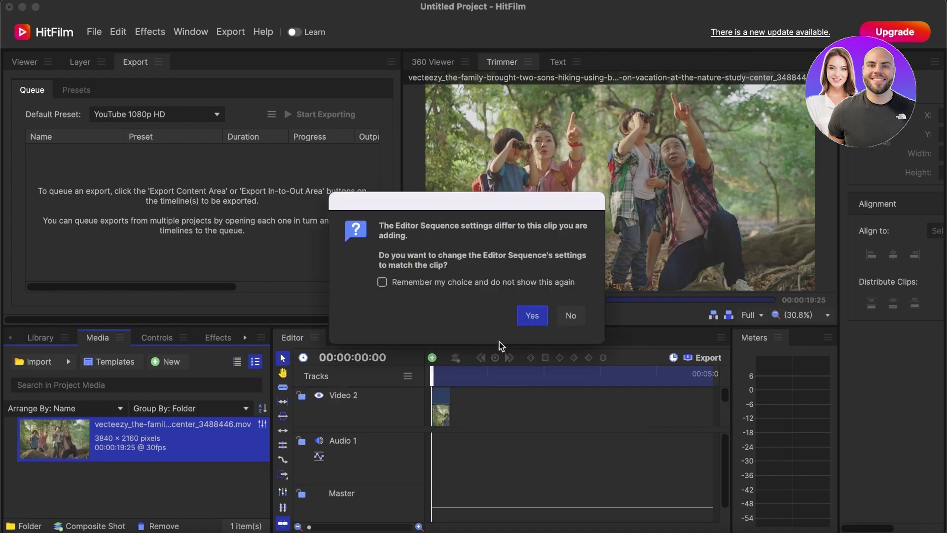
pyautogui.press('Return')
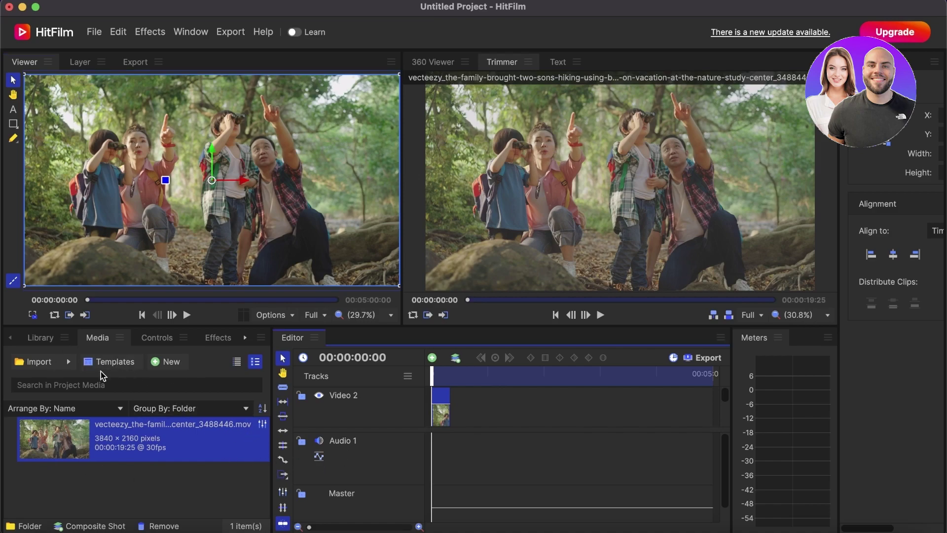
# Browse the template library's Free templates category and return to the category list
pyautogui.click(35, 362)
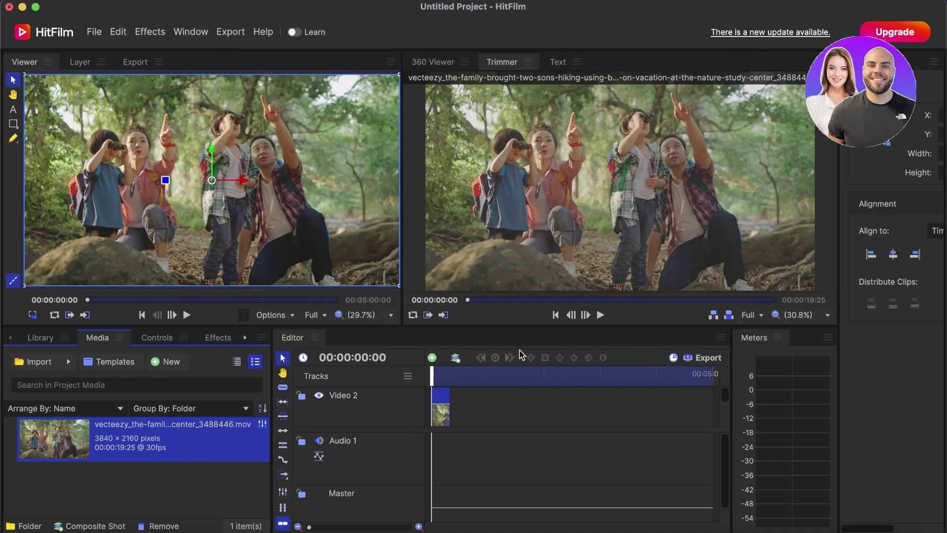
pyautogui.click(64, 338)
pyautogui.click(41, 337)
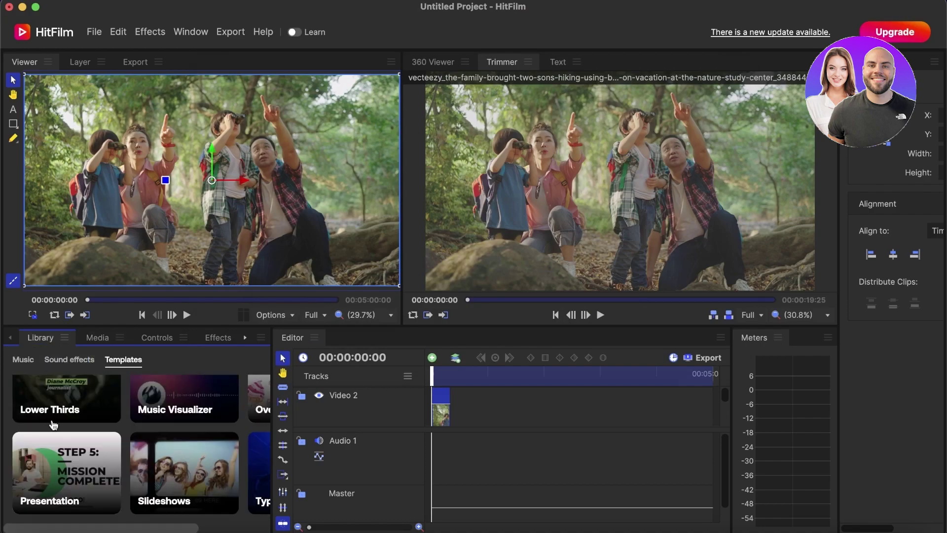
pyautogui.scroll(3, 53, 424)
pyautogui.click(79, 408)
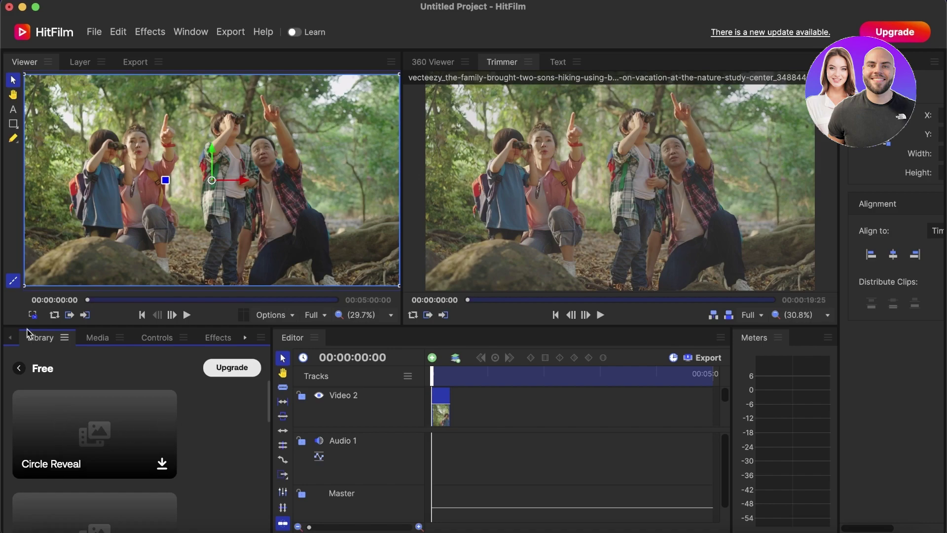
pyautogui.click(19, 368)
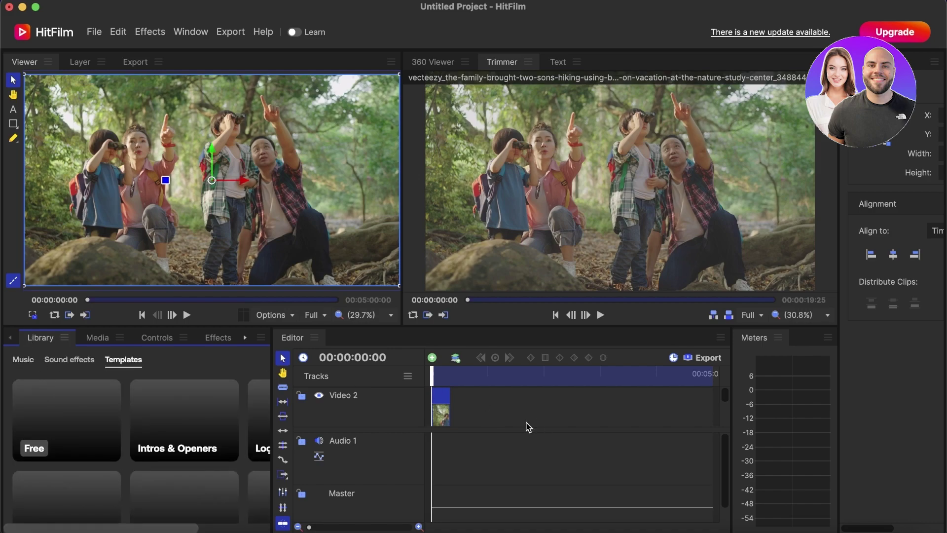
# Collapse the Audio 1 track and show the hiking clip's properties in Controls
pyautogui.click(319, 458)
pyautogui.click(95, 340)
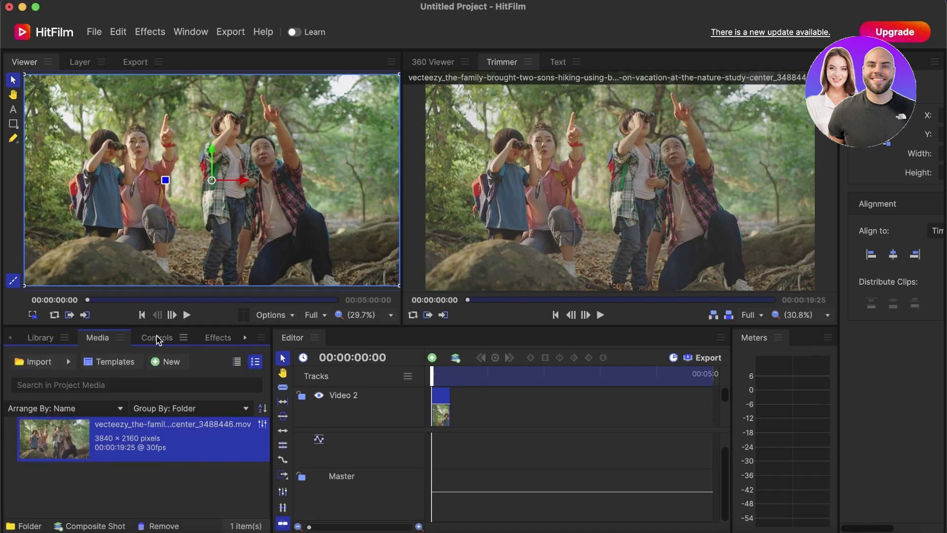
pyautogui.click(157, 339)
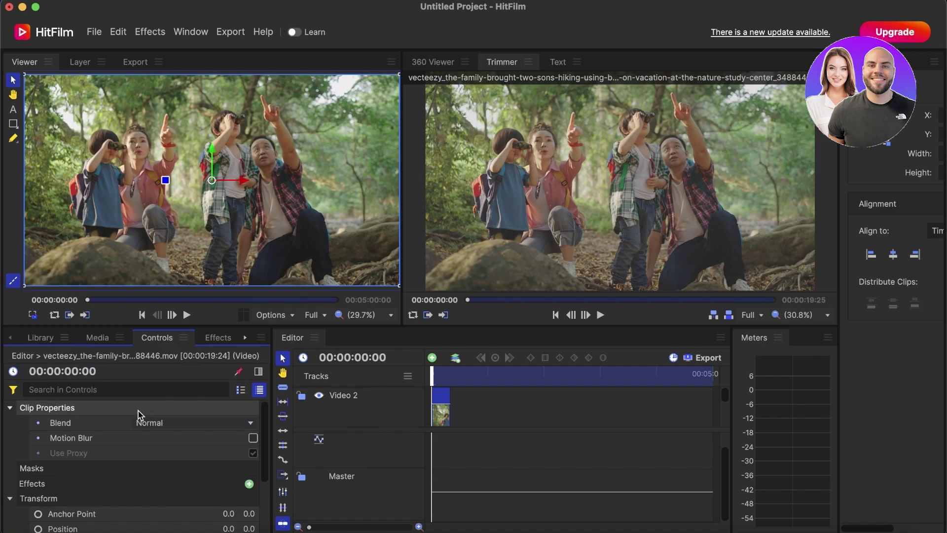
# Set the hiking clip's Blend to Soft Light and turn on Motion Blur
pyautogui.click(106, 422)
pyautogui.click(166, 424)
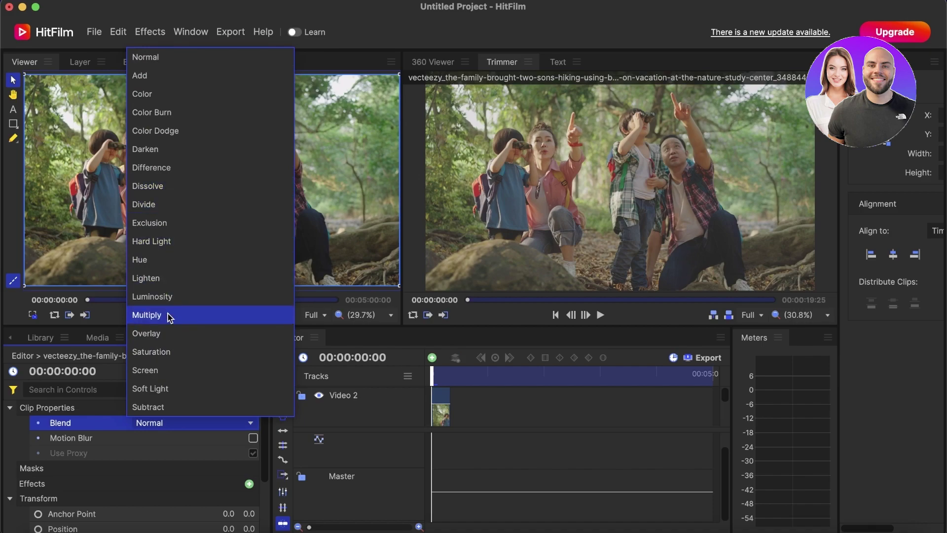
pyautogui.click(165, 389)
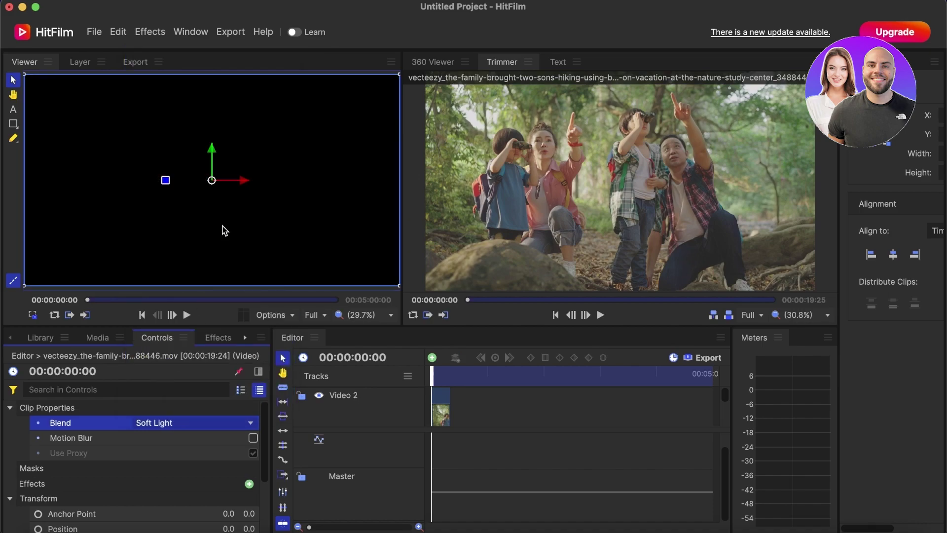
pyautogui.click(173, 438)
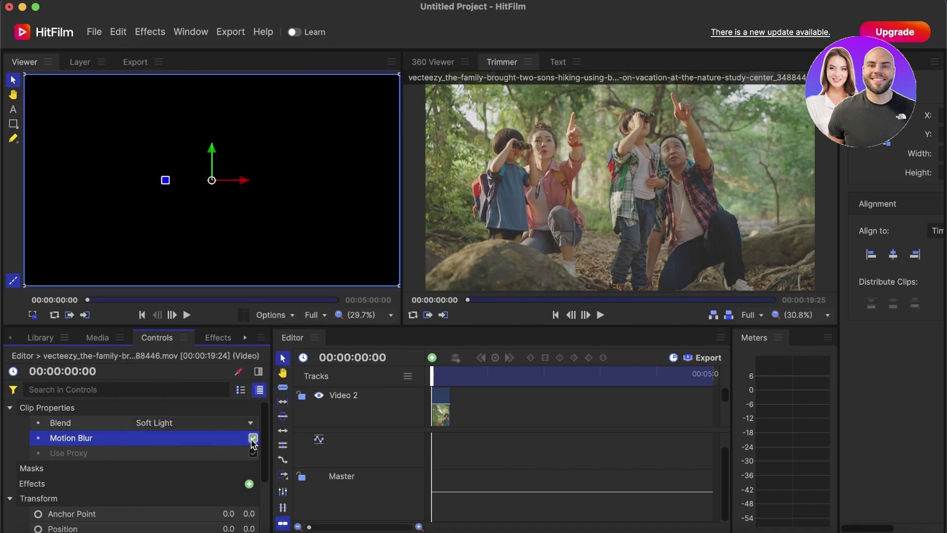
pyautogui.click(254, 438)
# Play the clip in the viewer, then move the playhead later in the sequence
pyautogui.scroll(-5, 250, 434)
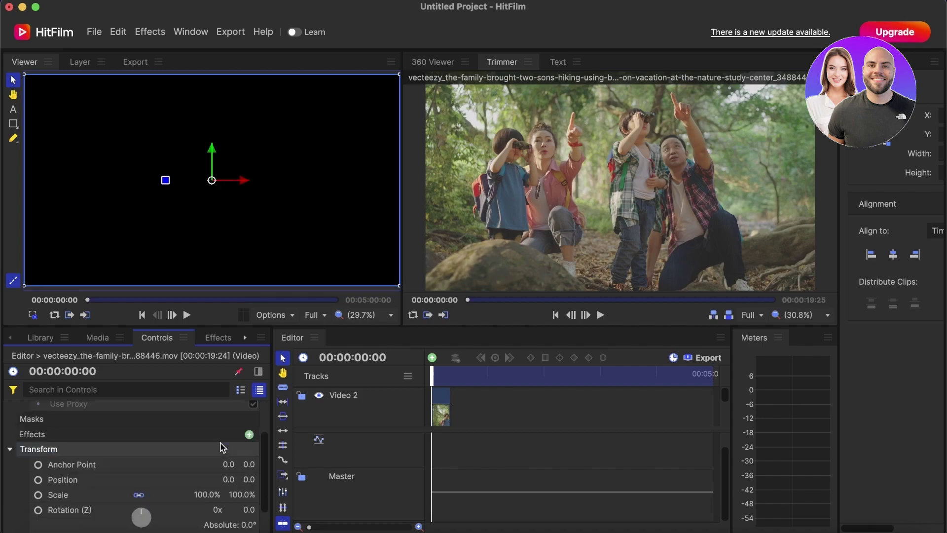
pyautogui.click(476, 257)
pyautogui.click(266, 314)
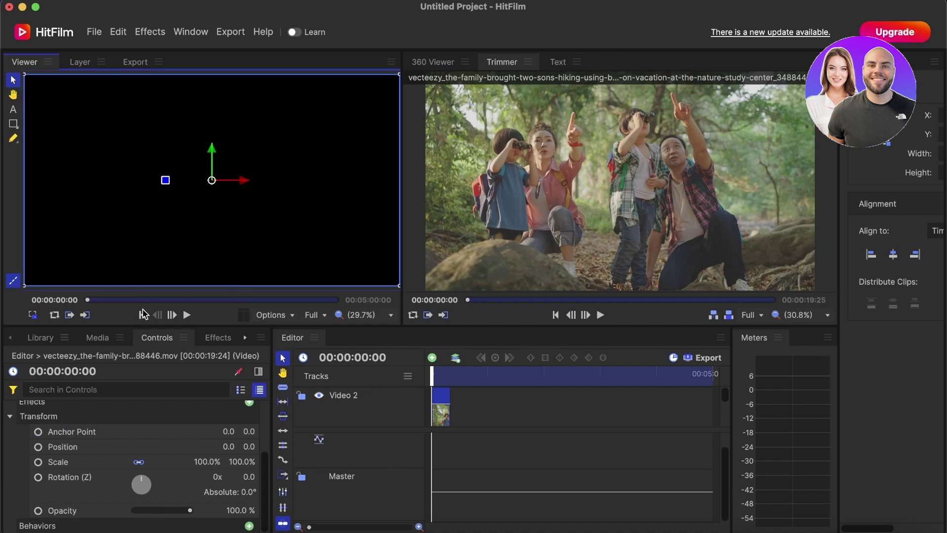
pyautogui.click(188, 314)
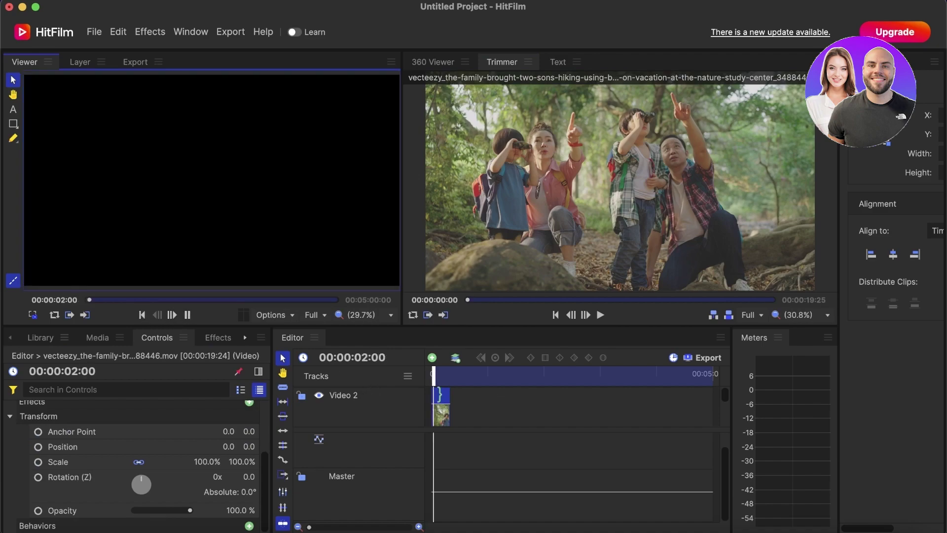
pyautogui.click(443, 419)
pyautogui.moveTo(434, 376); pyautogui.dragTo(440, 376)
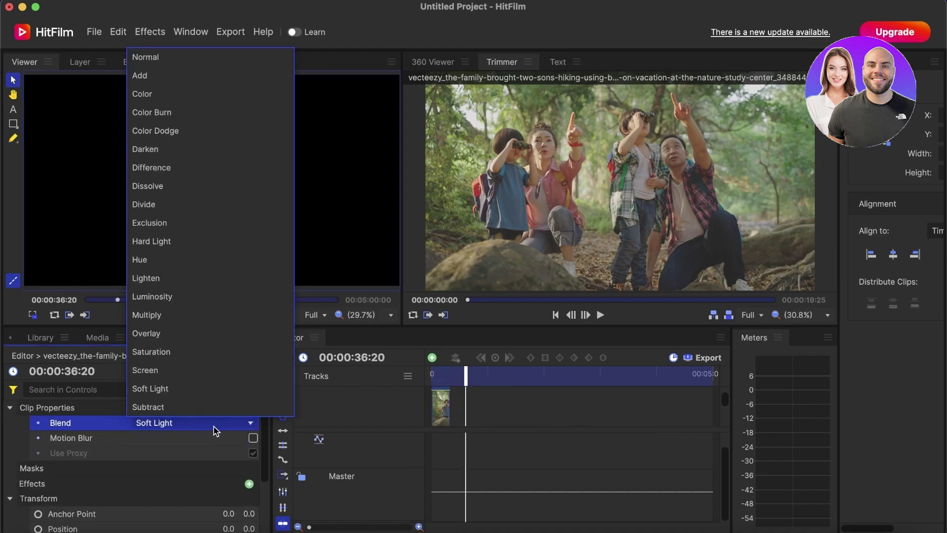
# Set the Blend mode to Color Burn and return the playhead to the start
pyautogui.click(214, 426)
pyautogui.click(174, 426)
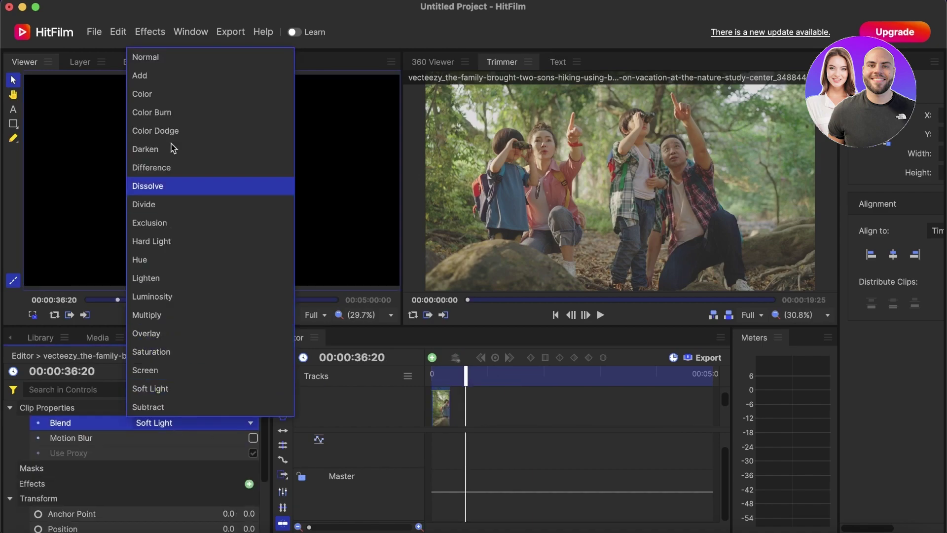
pyautogui.click(142, 112)
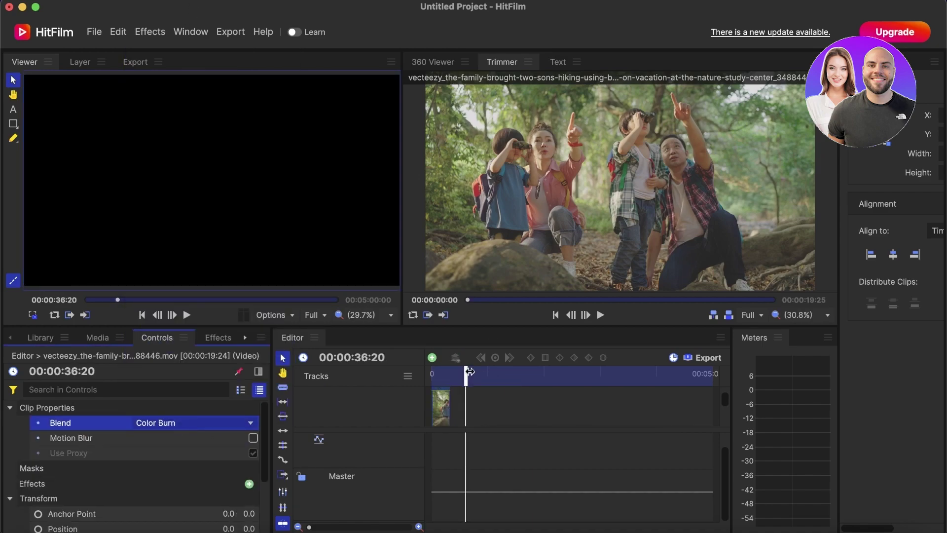
pyautogui.moveTo(466, 376); pyautogui.dragTo(432, 375)
# Undo the blend change back to Normal, then preview playback and pause at 00:00:03:20
pyautogui.press('super+z')
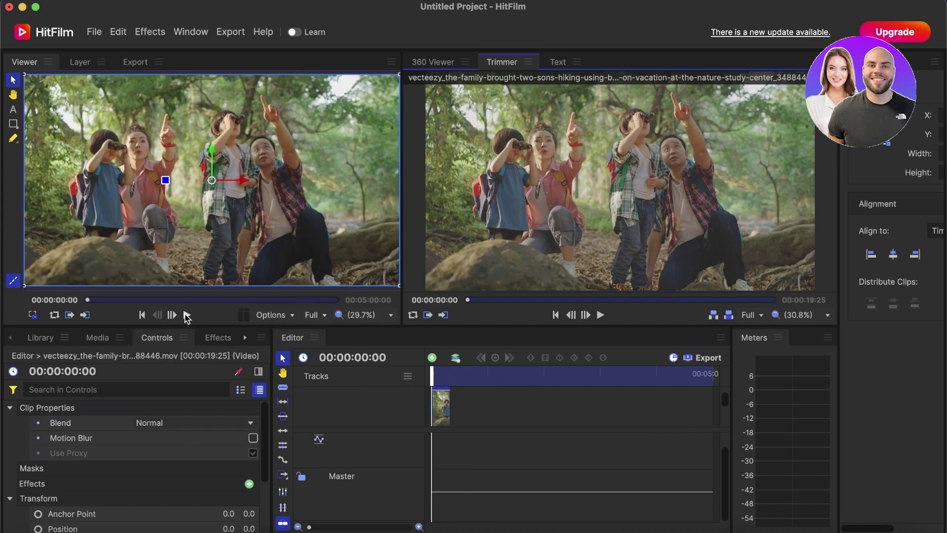
pyautogui.click(186, 315)
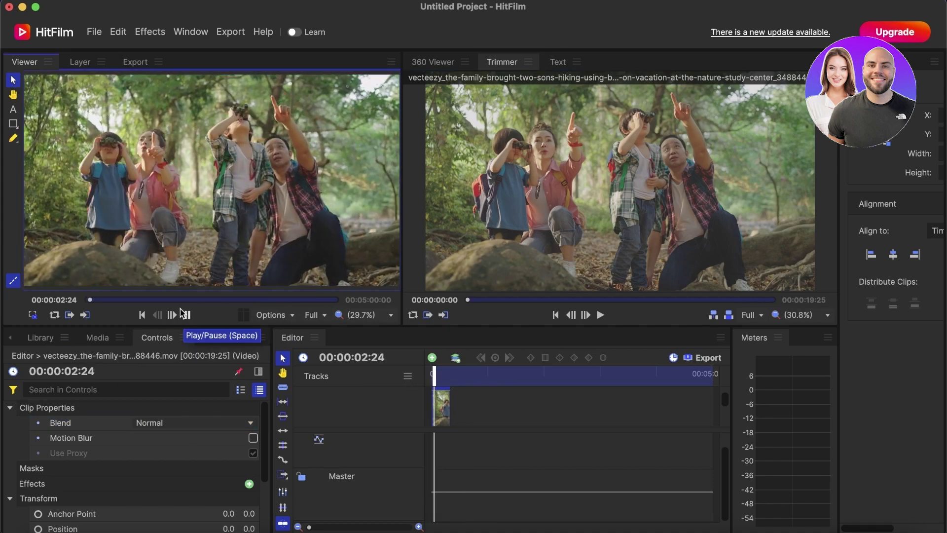
pyautogui.click(186, 314)
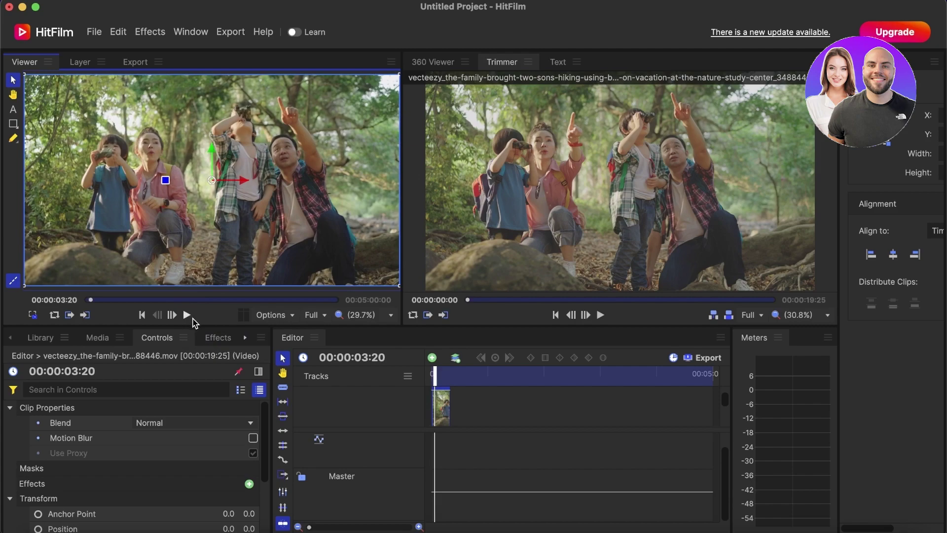
pyautogui.scroll(-3, 117, 457)
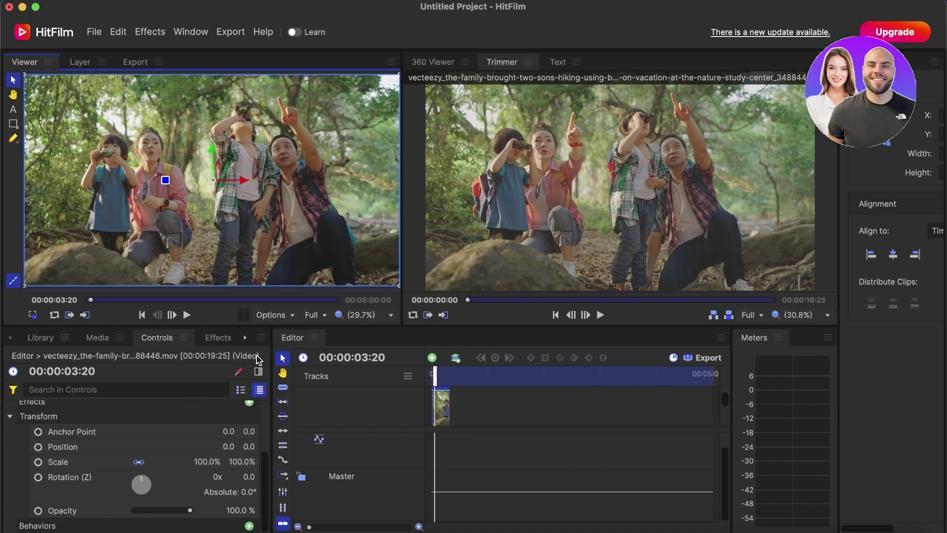
# Try different timeline editing tools and expand the Audio 1 track header
pyautogui.click(283, 387)
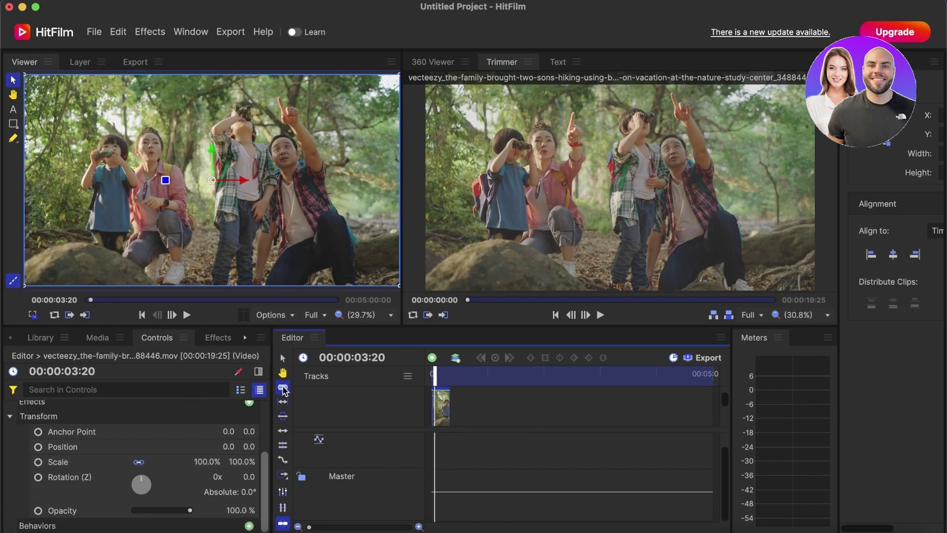
pyautogui.click(284, 445)
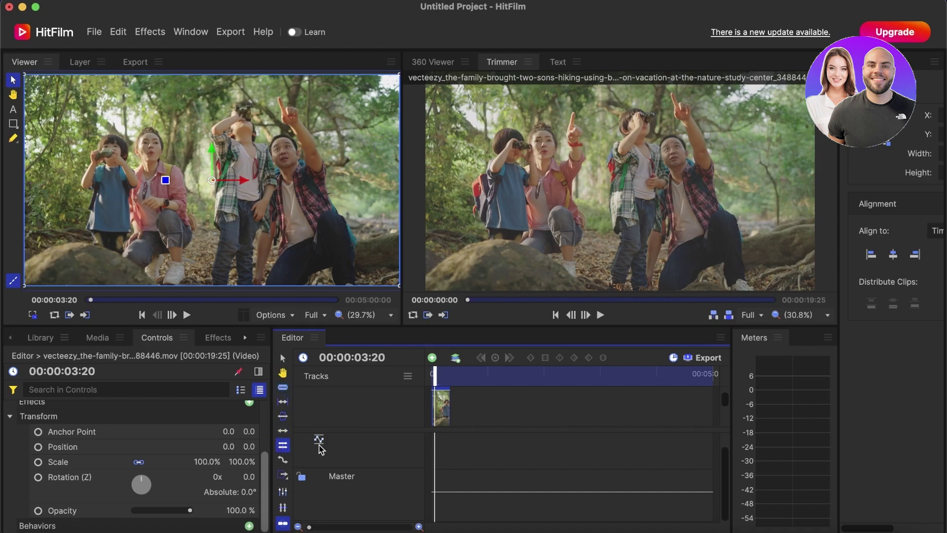
pyautogui.click(318, 442)
pyautogui.click(281, 461)
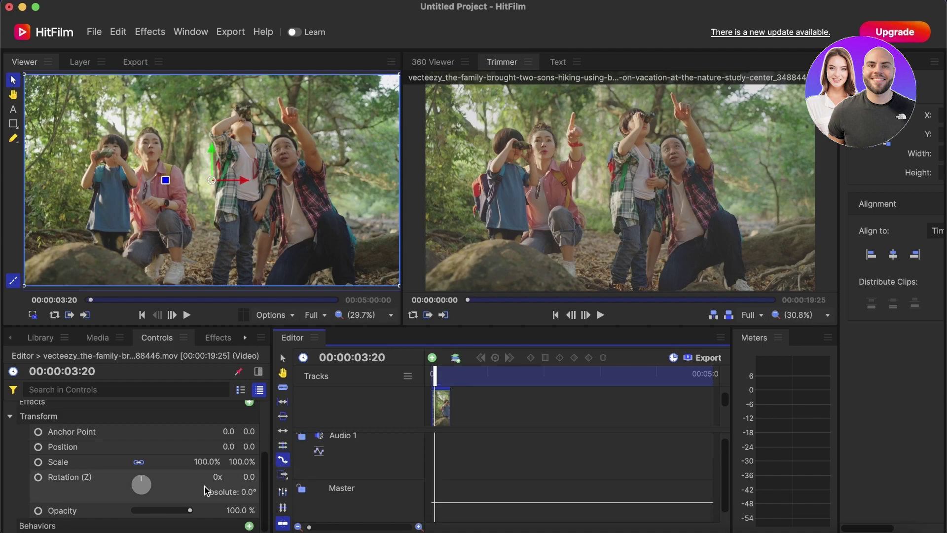
pyautogui.scroll(3, 193, 469)
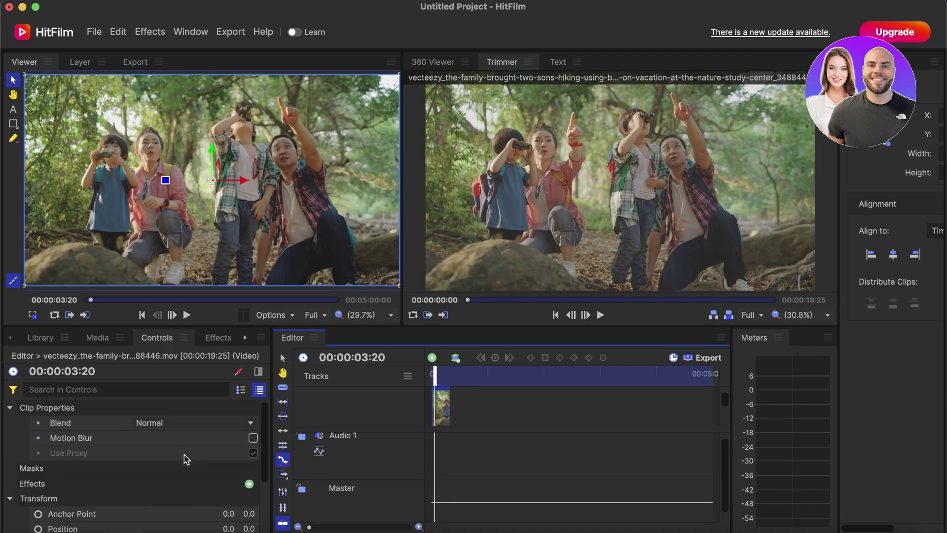
# Scroll the panel tab strip along and show the Audio Mixer levels
pyautogui.click(245, 338)
pyautogui.click(245, 338)
pyautogui.click(245, 337)
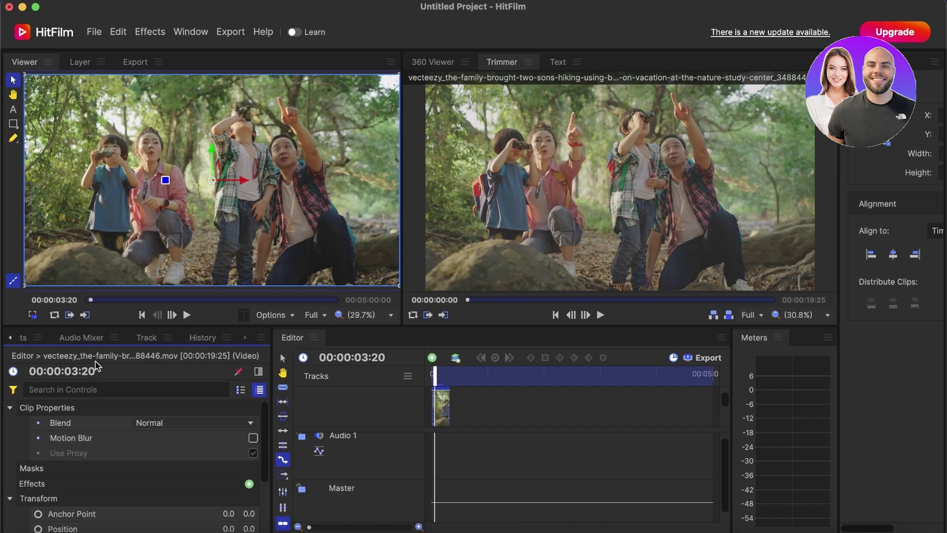
pyautogui.click(84, 339)
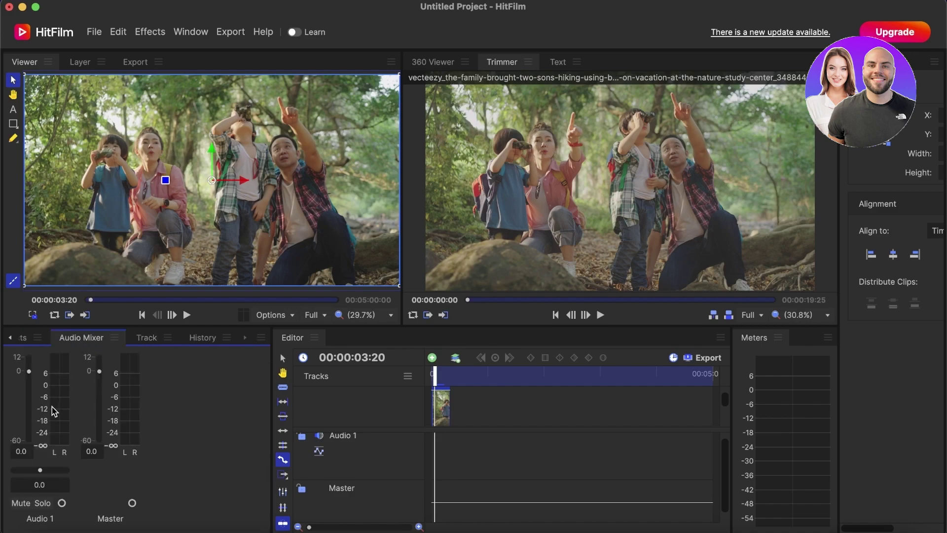
# Show the Effects panel's category list, then scroll the tabs back toward the Library panel
pyautogui.click(18, 339)
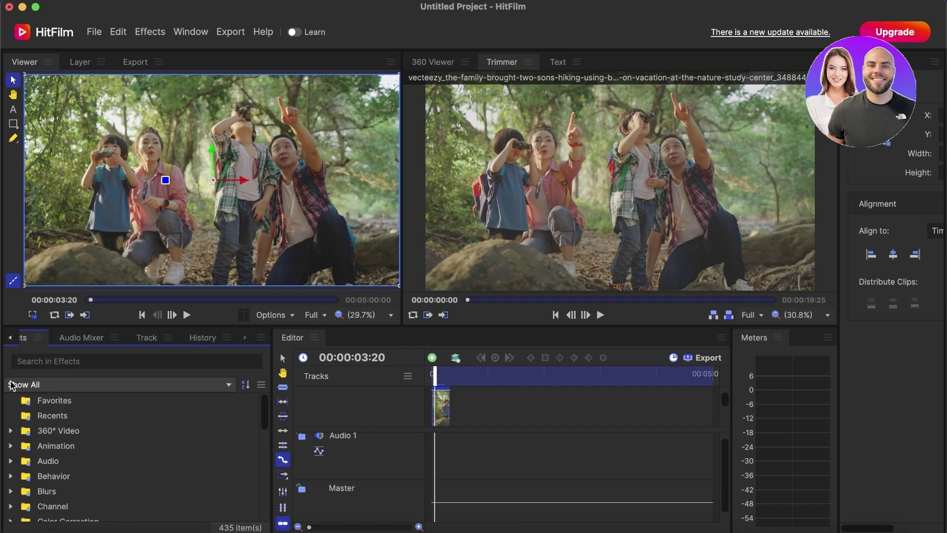
pyautogui.click(10, 339)
pyautogui.click(10, 339)
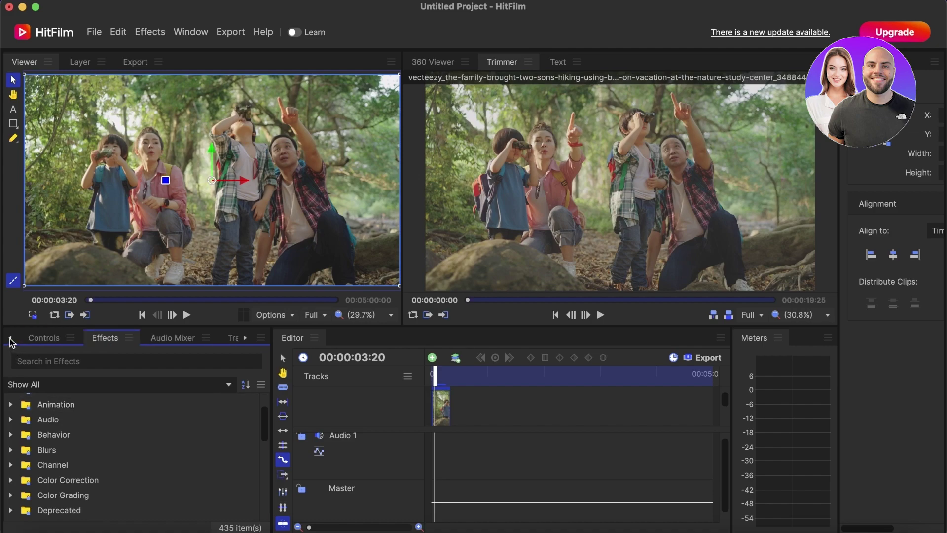
pyautogui.click(10, 338)
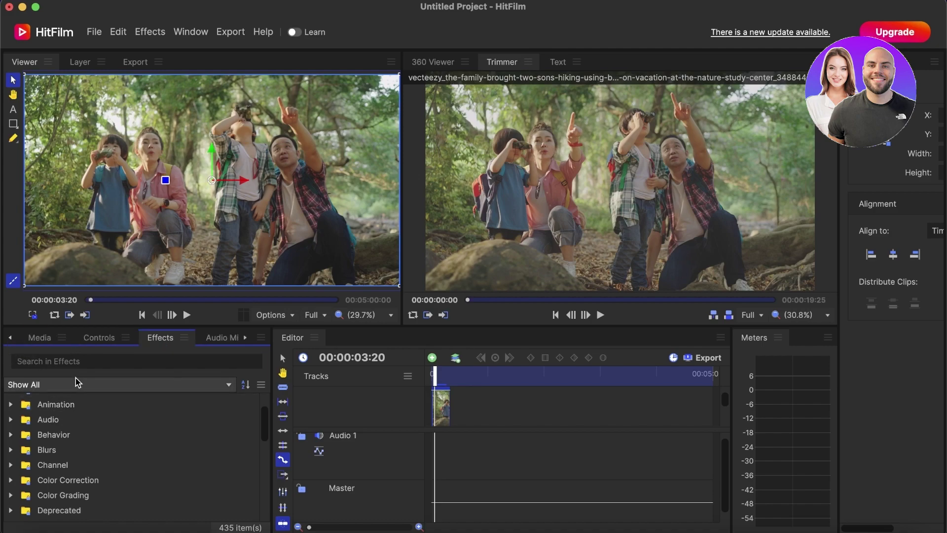
pyautogui.scroll(-6, 98, 419)
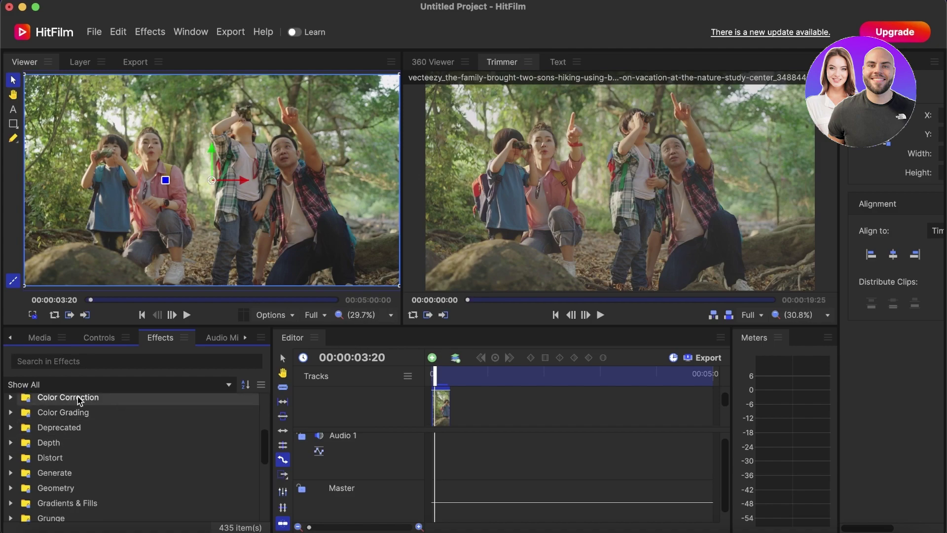
pyautogui.click(14, 336)
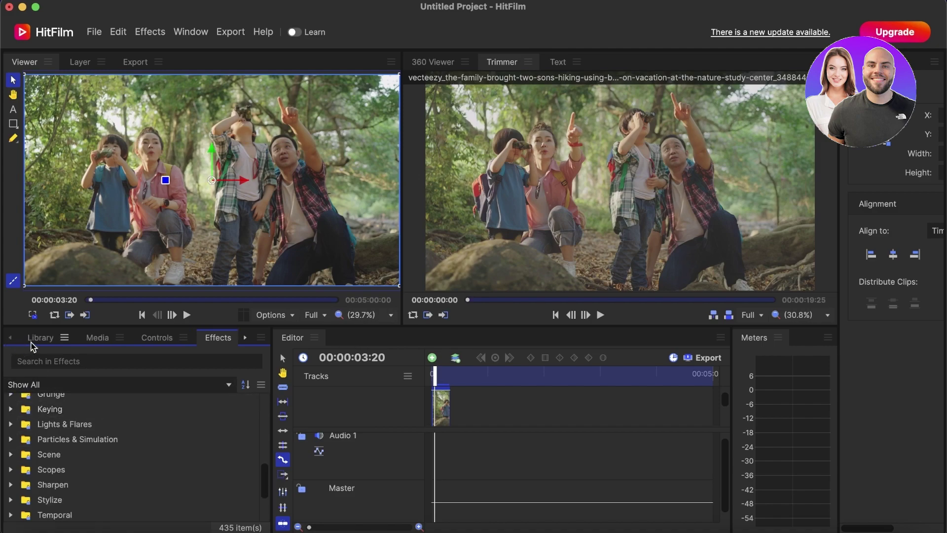